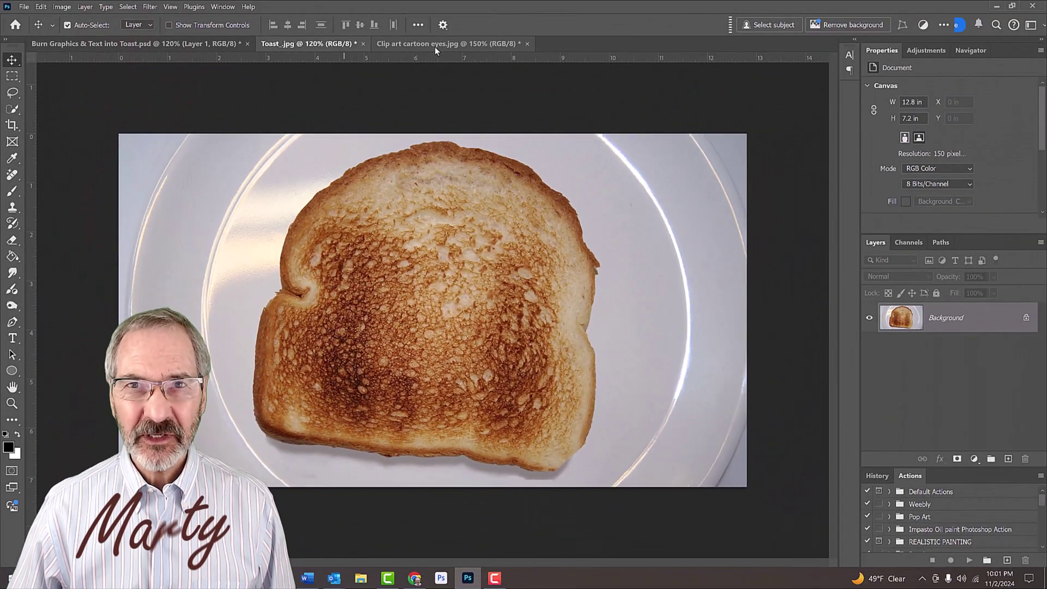
Step: Duplicate the toast Background layer and desaturate the copy to grey
click(435, 48)
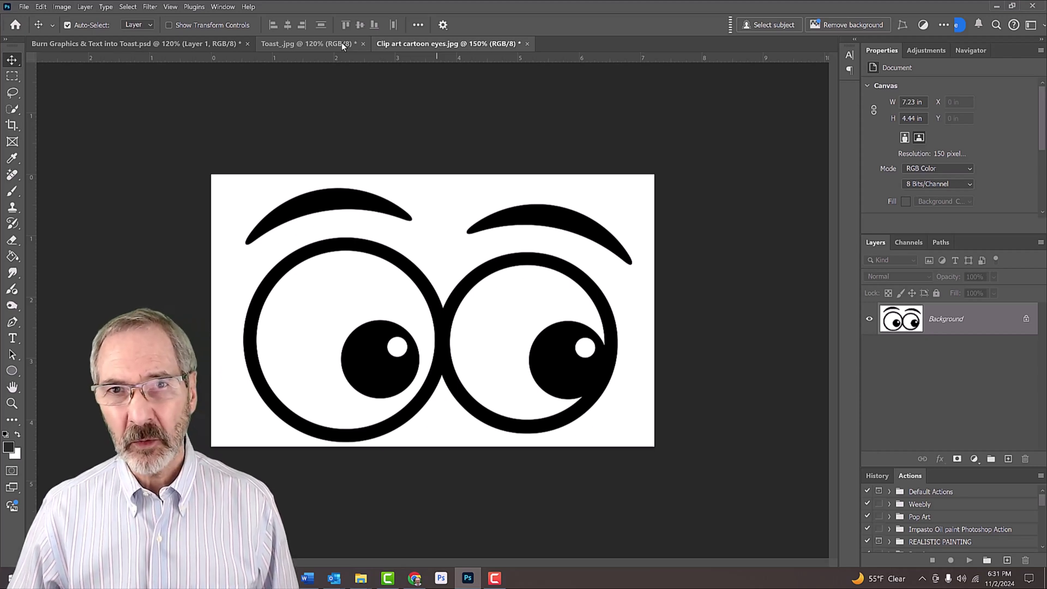
click(322, 46)
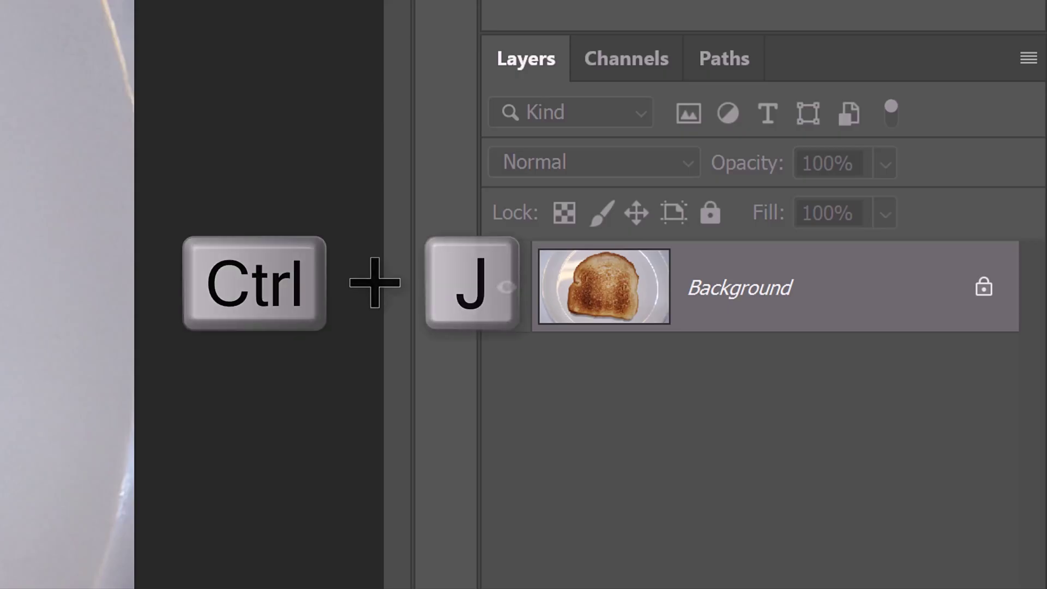
key(ctrl+j)
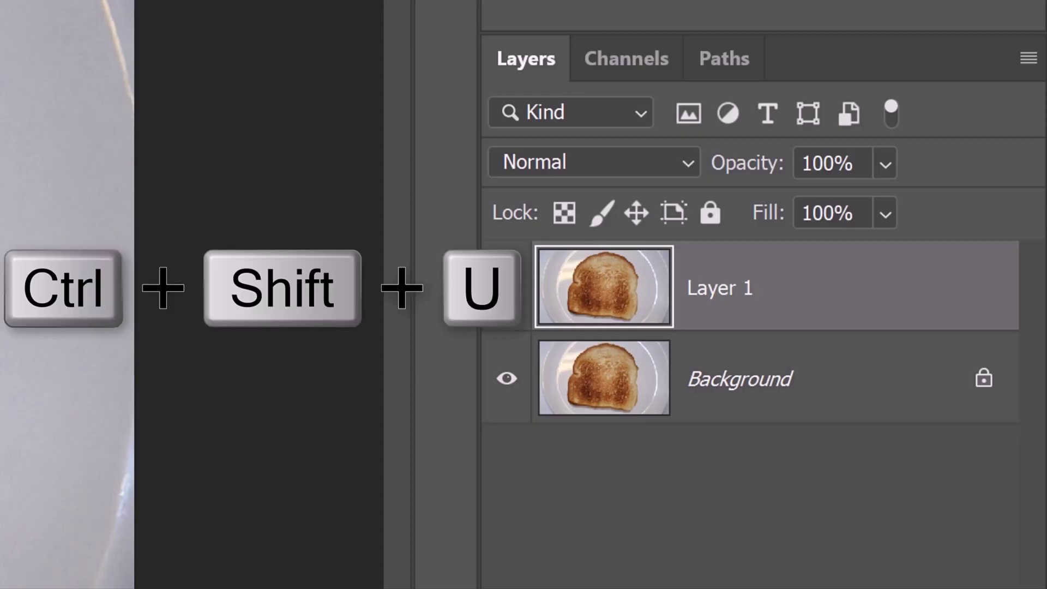
key(ctrl+shift+u)
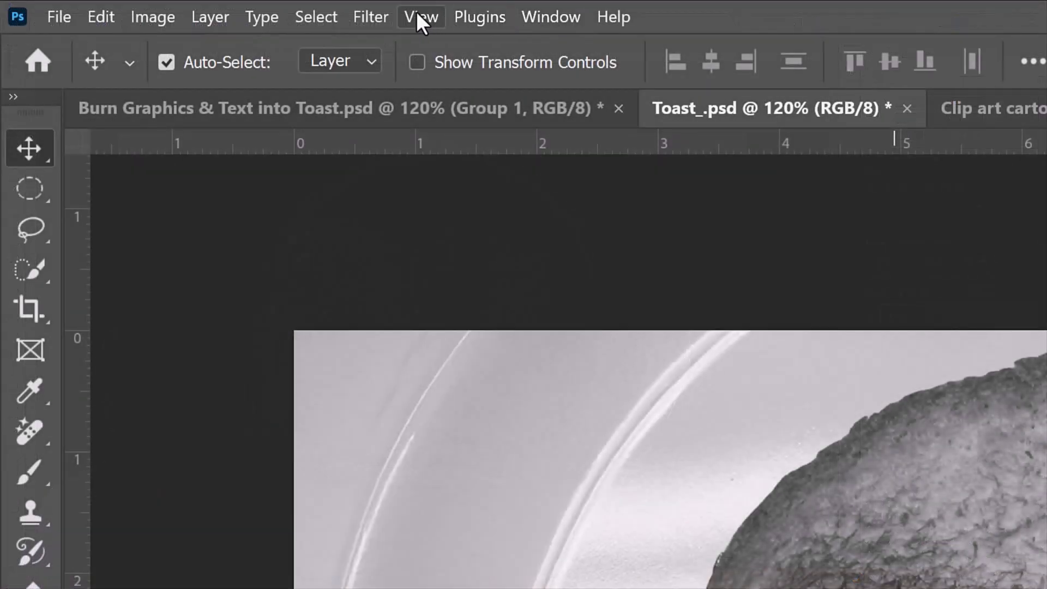
Step: Soften the grey copy with a 2.0-pixel Gaussian Blur
click(368, 17)
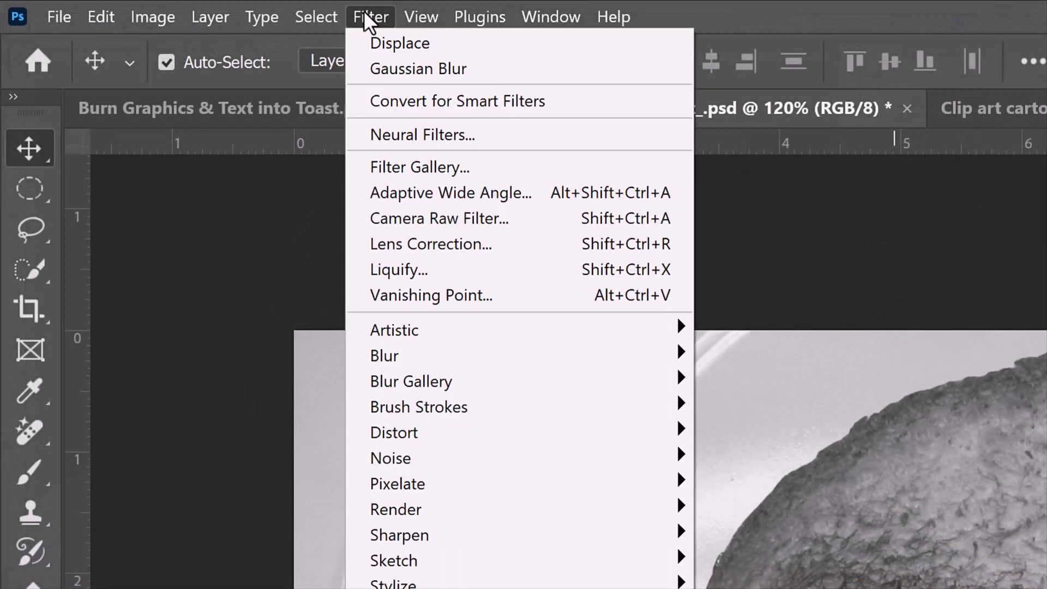
mouse_move(388, 361)
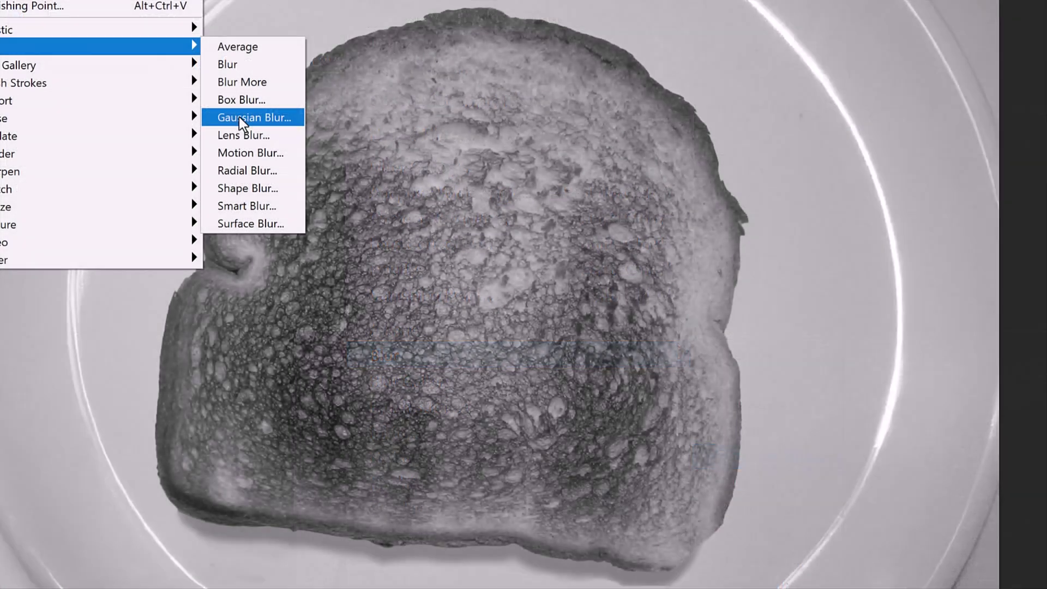
click(752, 458)
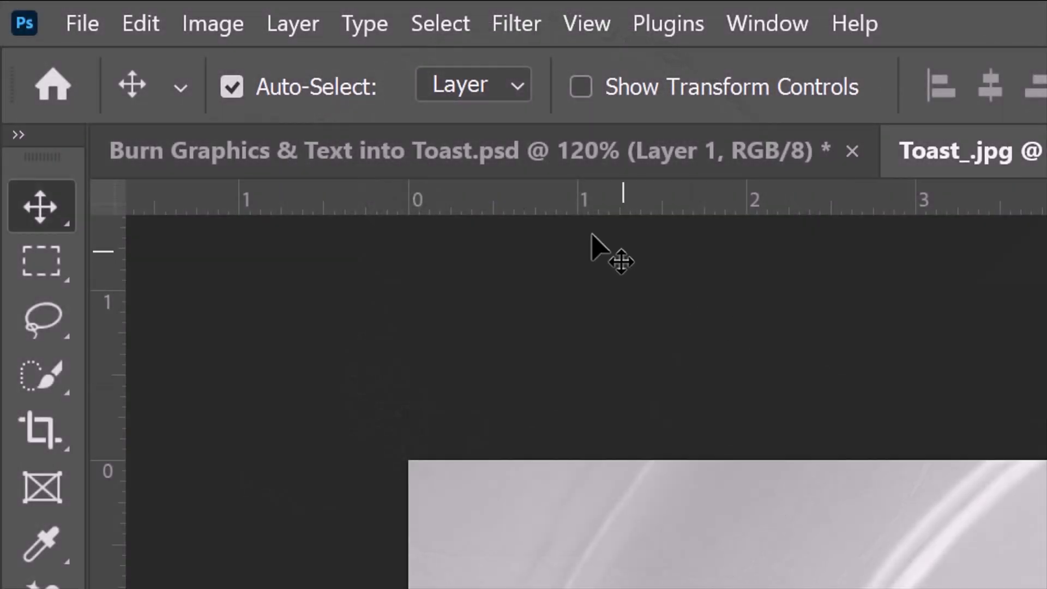
Step: Save a Photoshop (*.PSD) copy named 'Displacement Map' to the Desktop
click(81, 25)
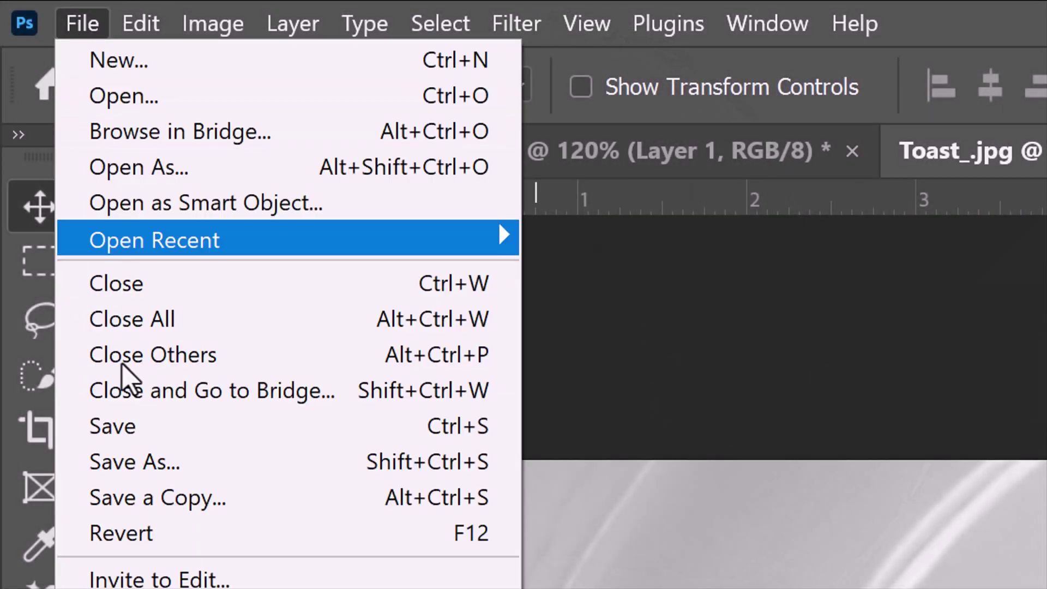
click(143, 497)
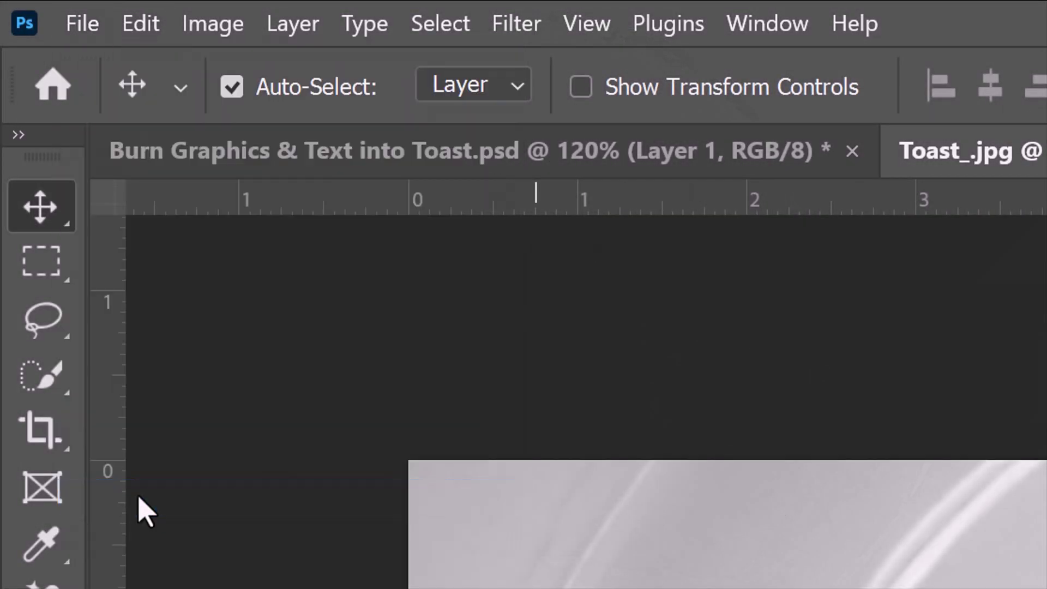
click(158, 276)
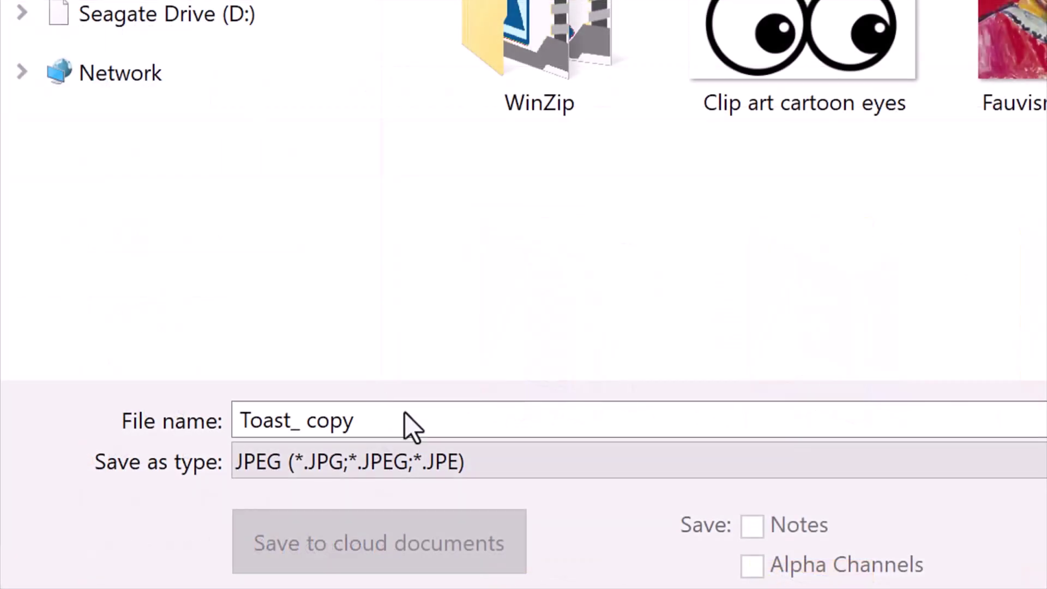
click(406, 417)
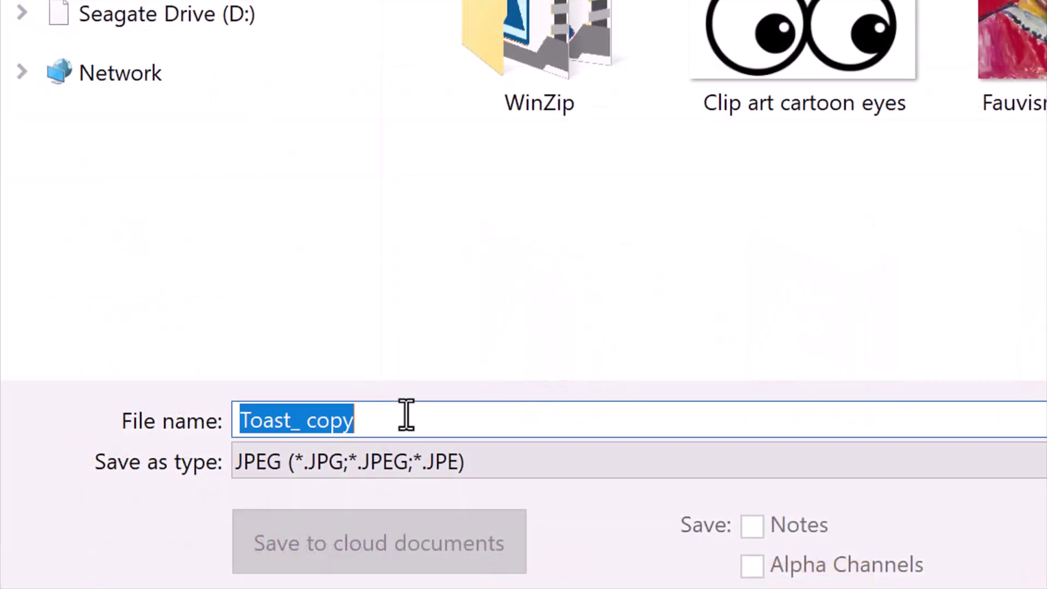
text(Displacement Map)
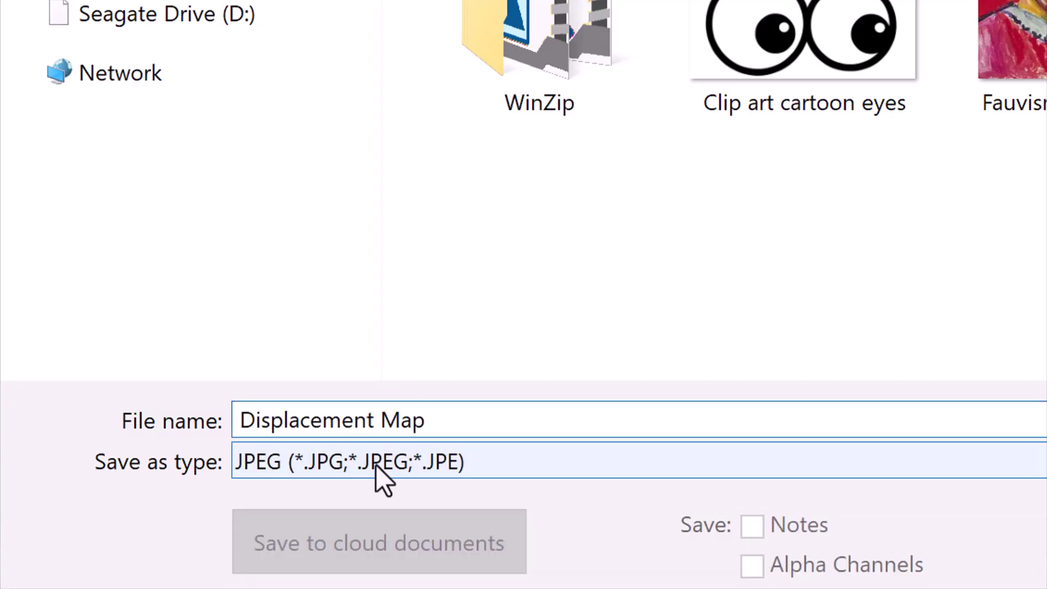
click(376, 467)
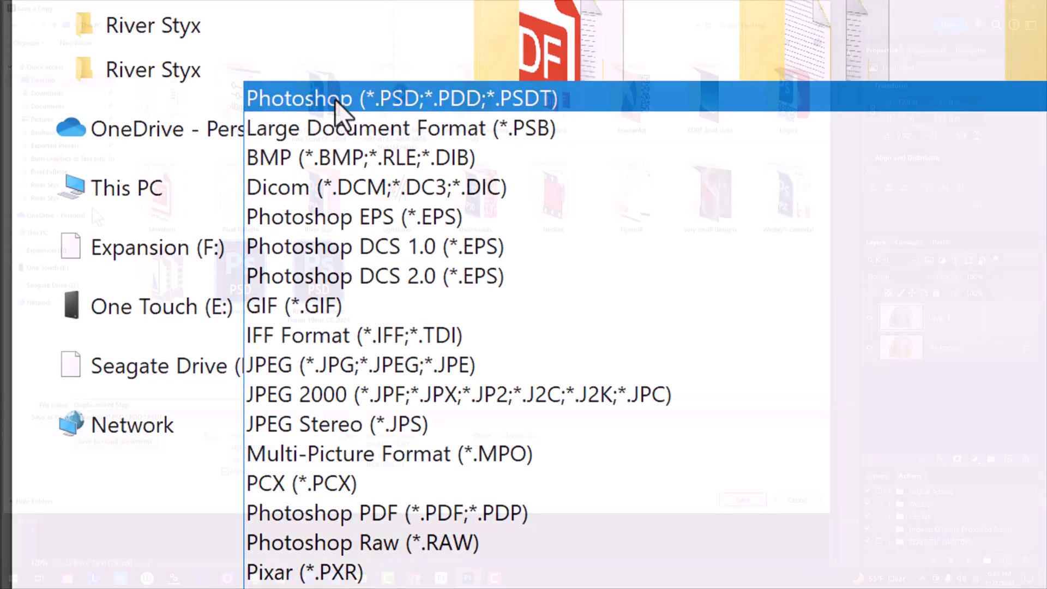
click(336, 100)
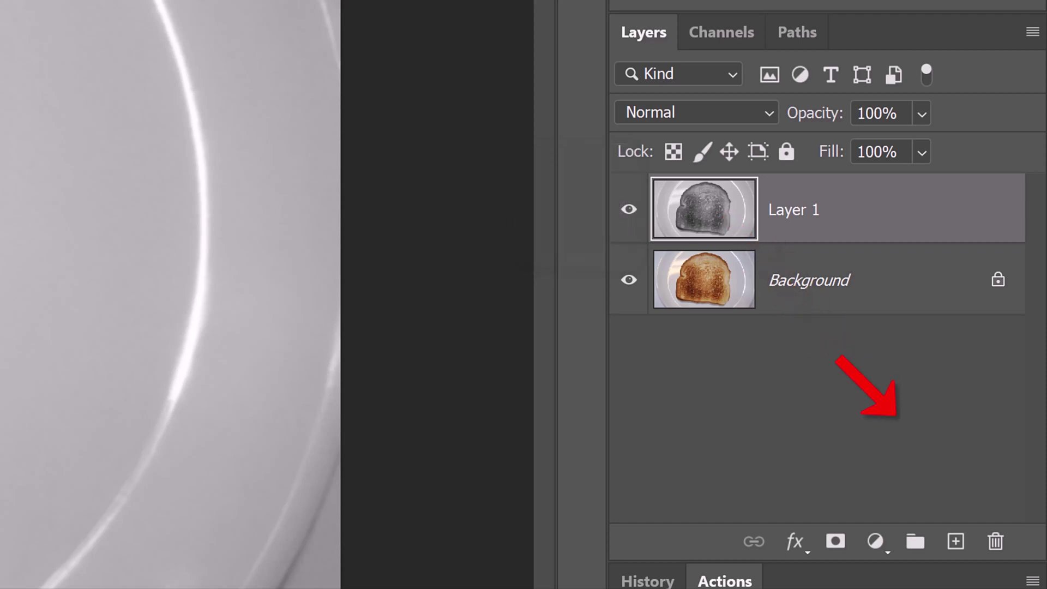
Step: Delete the grey Layer 1 and drag the cartoon eyes image onto the toast canvas
key(Delete)
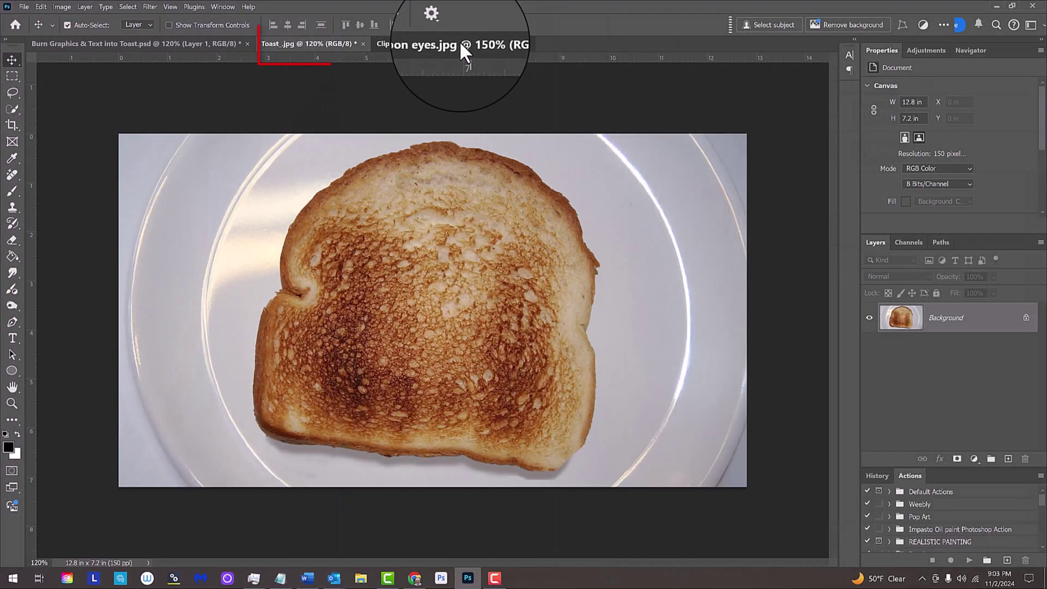
click(436, 44)
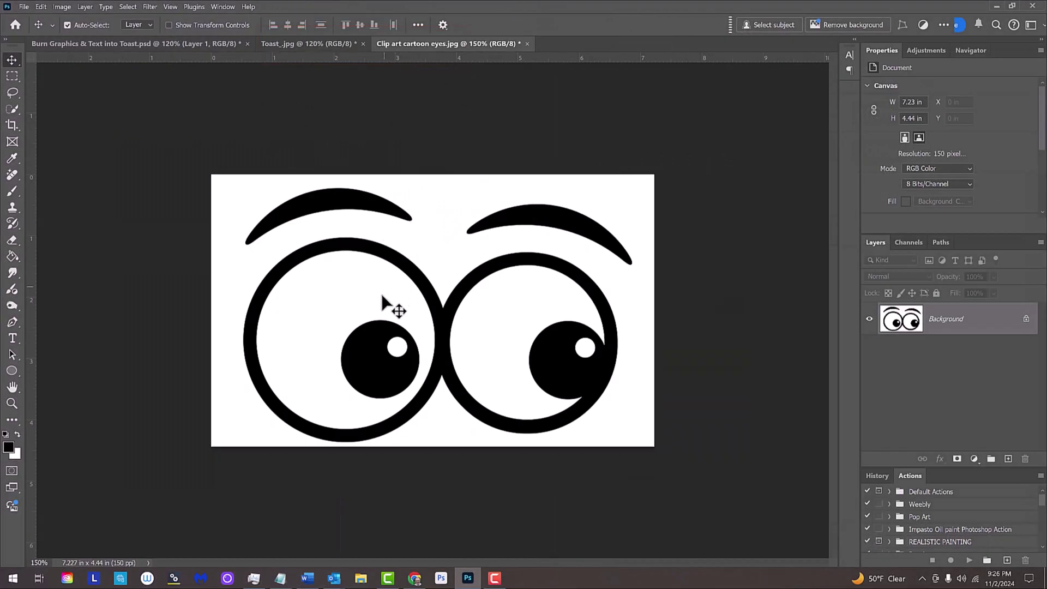
key(v)
drag(382, 302, 315, 41)
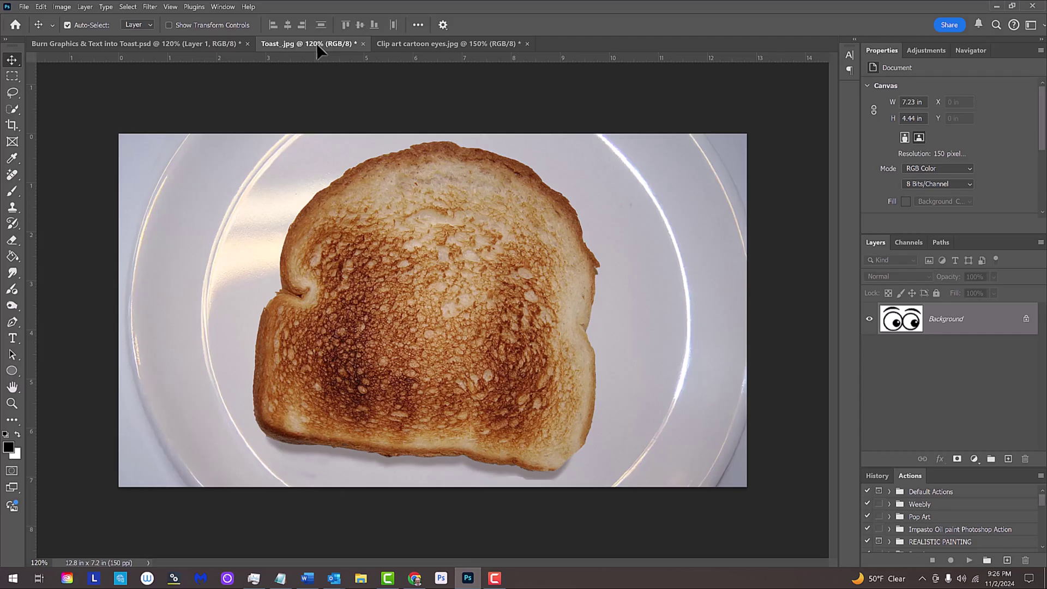
drag(317, 44, 427, 293)
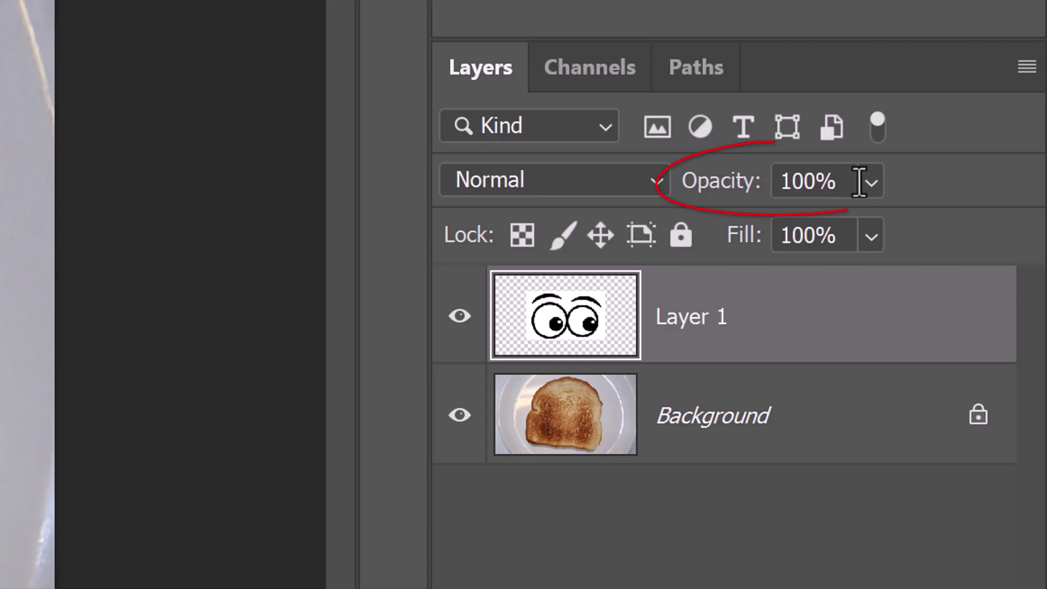
Step: Drop the eyes layer's opacity to 54%, then raise it back to 100%
click(993, 277)
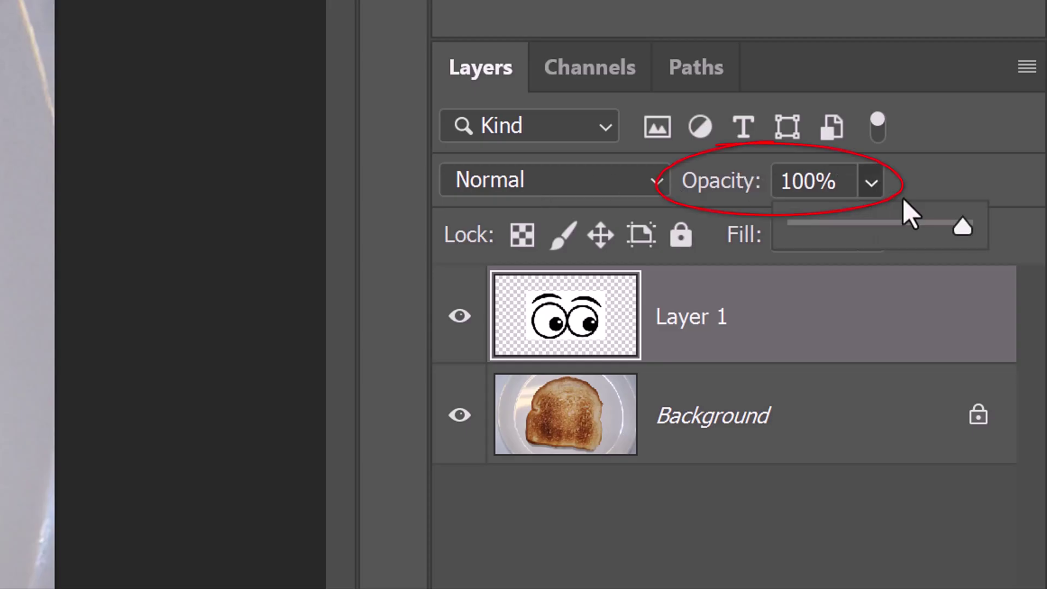
drag(961, 227, 887, 225)
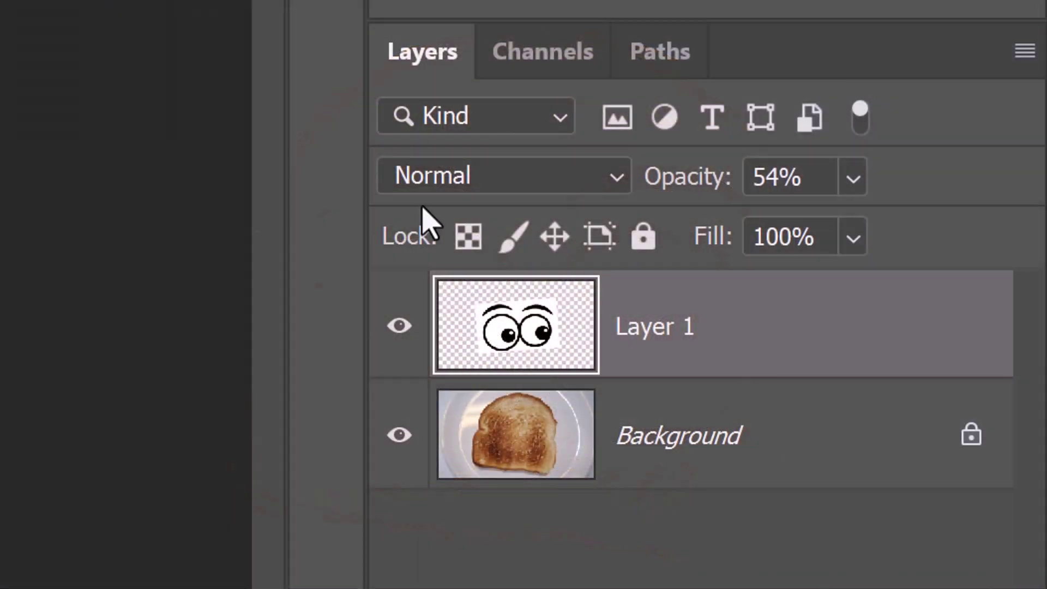
click(852, 181)
drag(911, 228, 1044, 232)
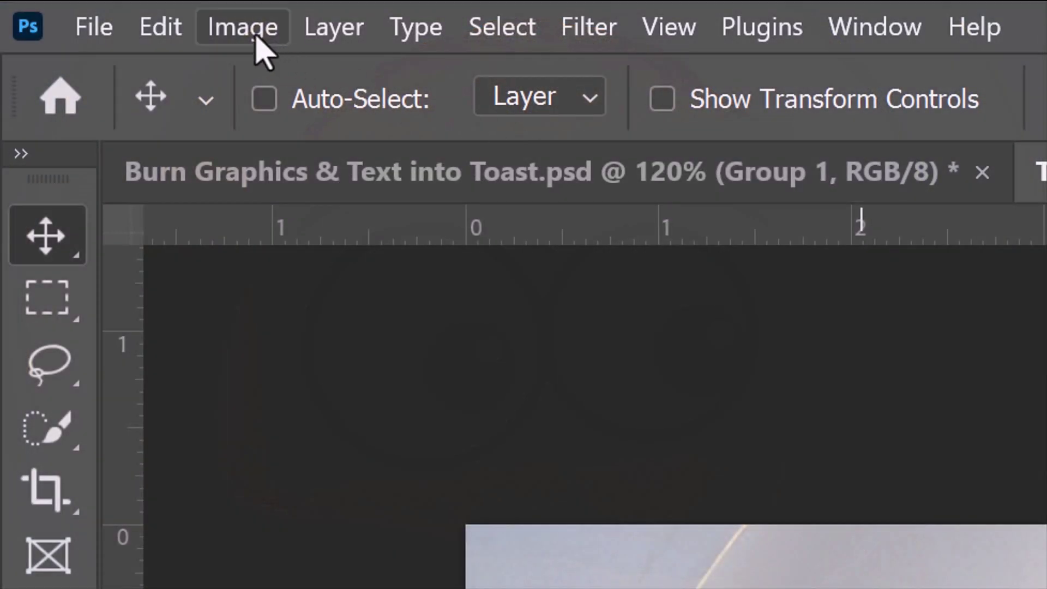
Step: Hide the toast Background and load the eyes' RGB channel luminosity as a selection
click(242, 27)
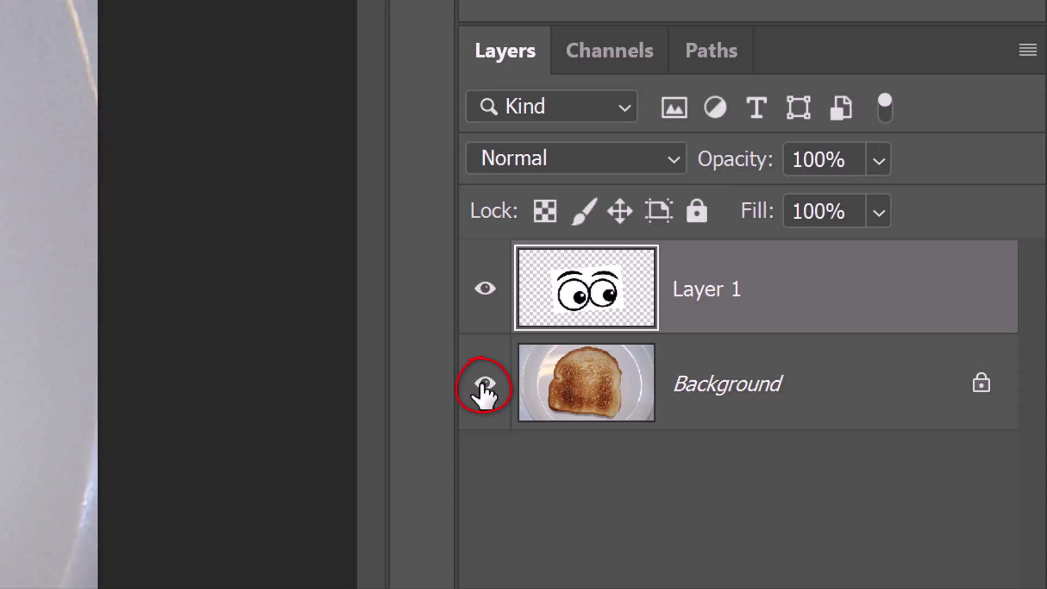
click(483, 386)
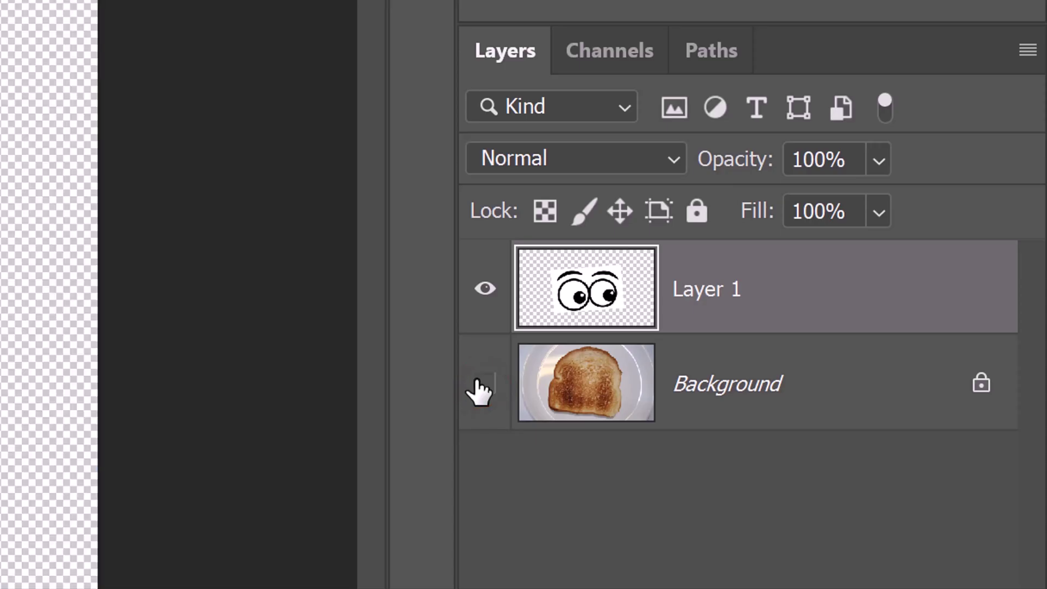
click(592, 54)
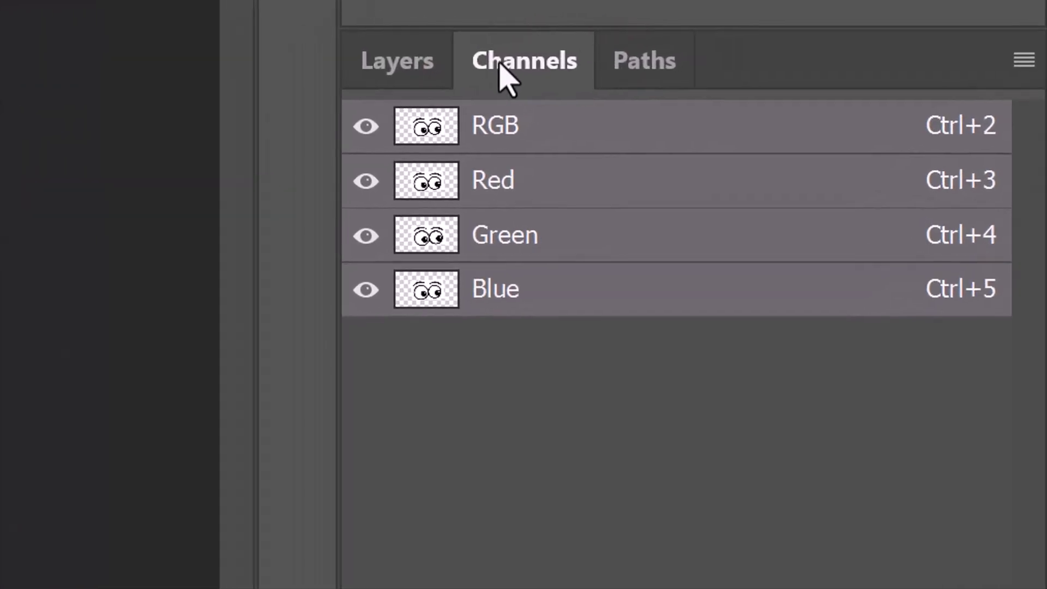
ctrl+click(382, 138)
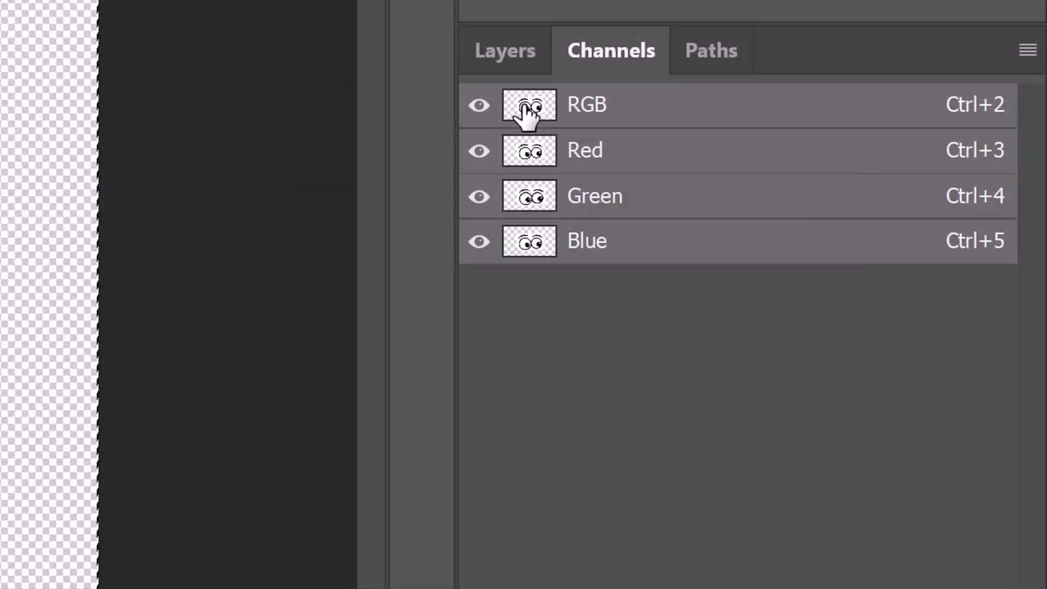
click(499, 53)
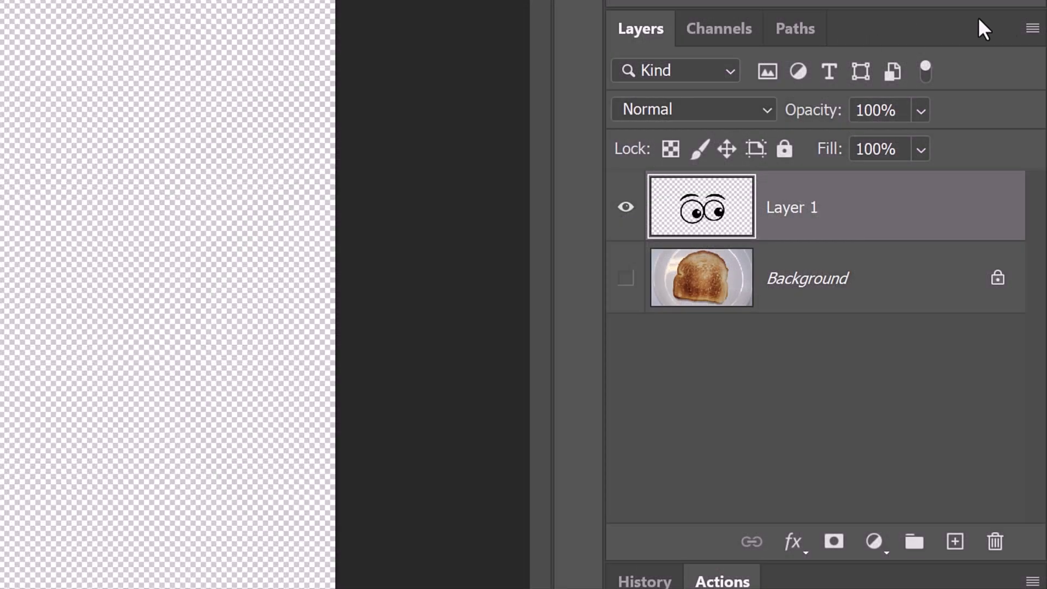
Step: Convert the eyes layer to a smart object, show Background, and set Soft Light at 70%
click(1032, 30)
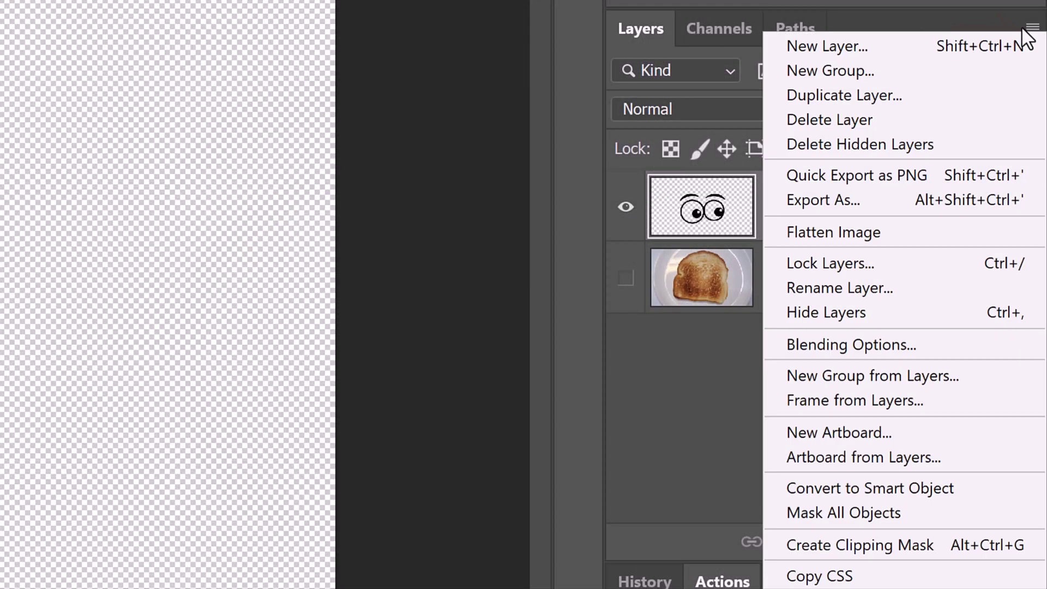
click(839, 482)
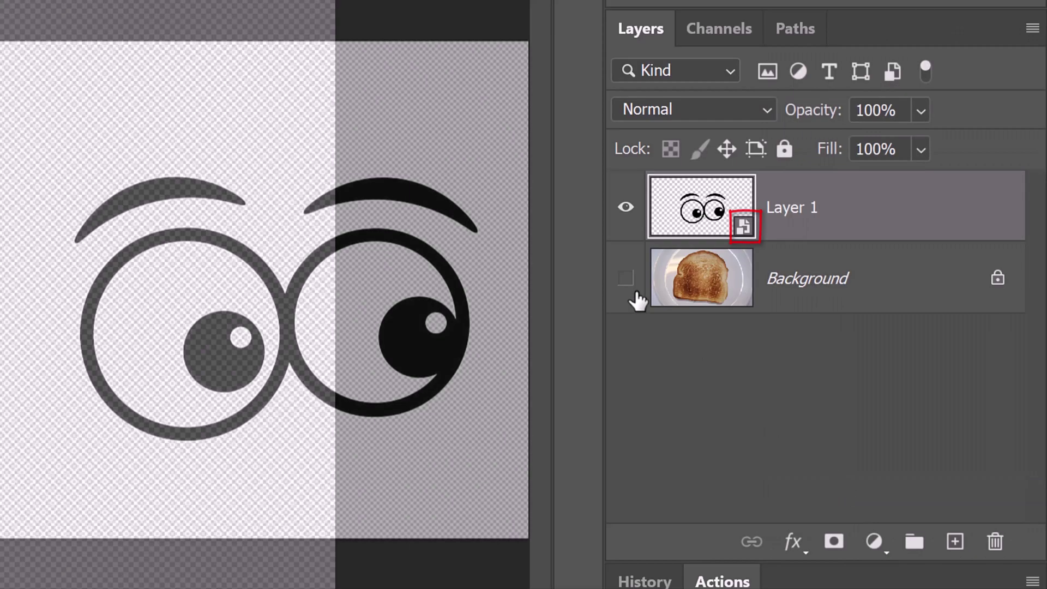
click(625, 279)
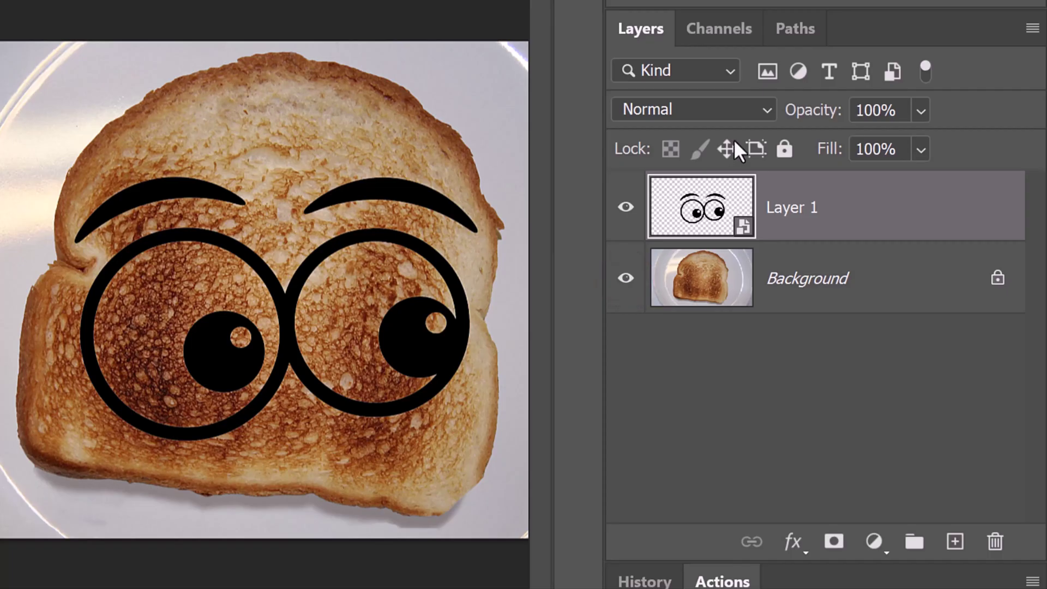
click(765, 109)
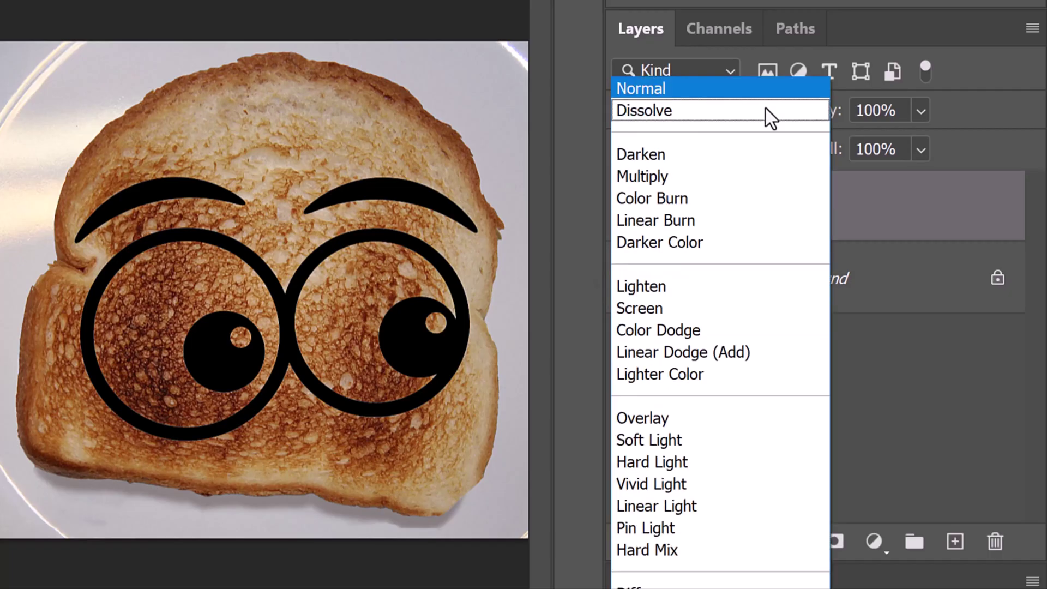
click(627, 440)
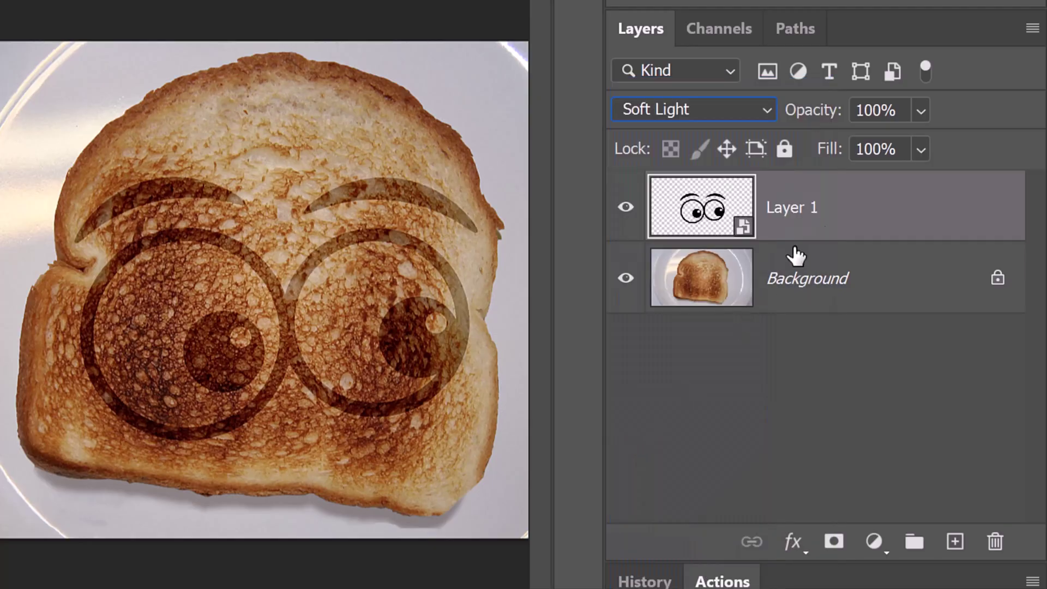
text(70)
key(Return)
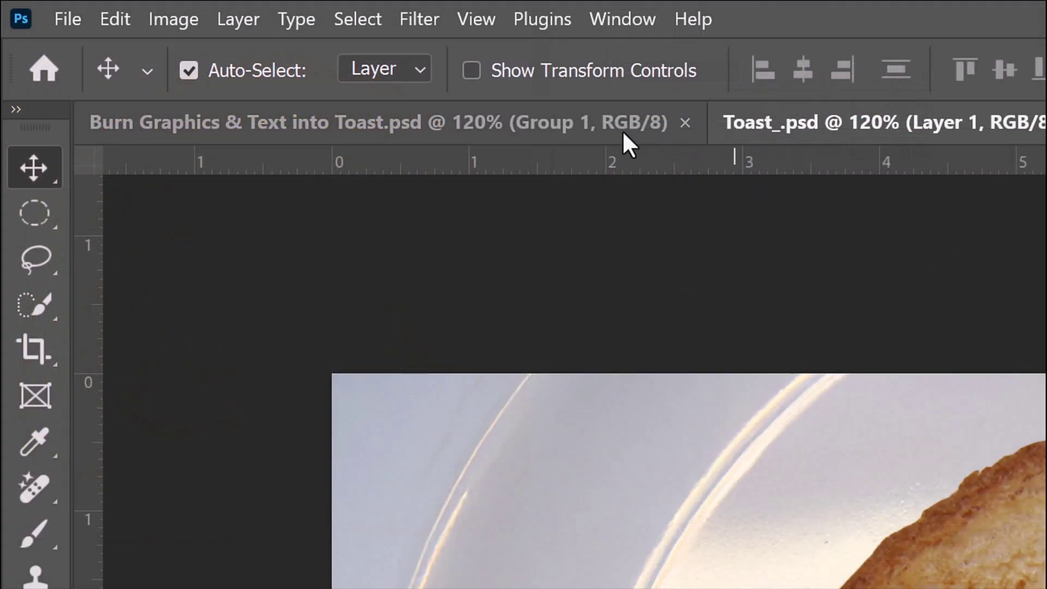
Step: Apply a 10/10 Displace filter to the eyes using Displacement Map.psd
click(415, 17)
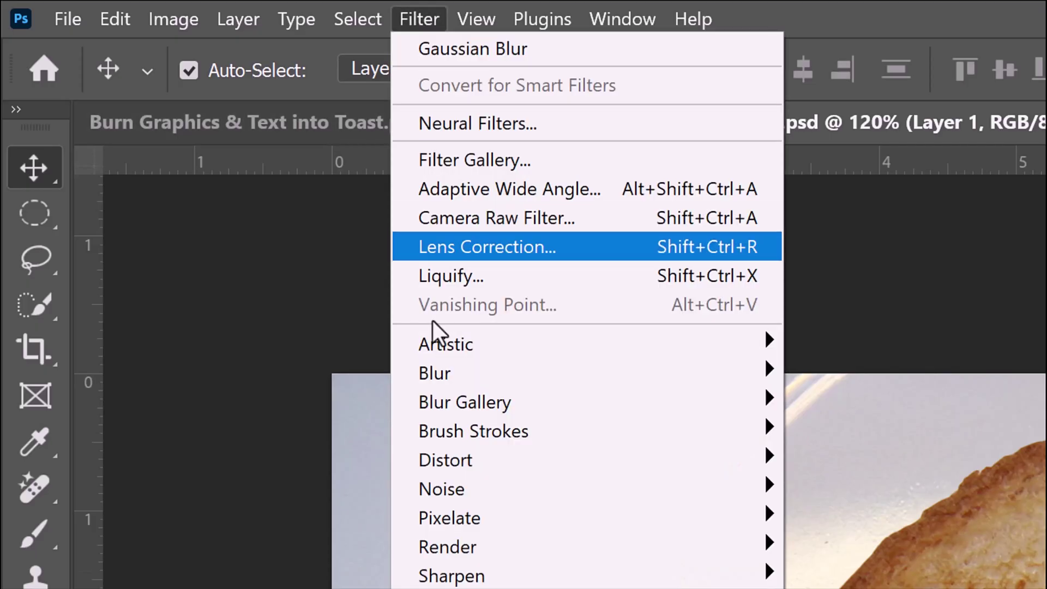
mouse_move(440, 372)
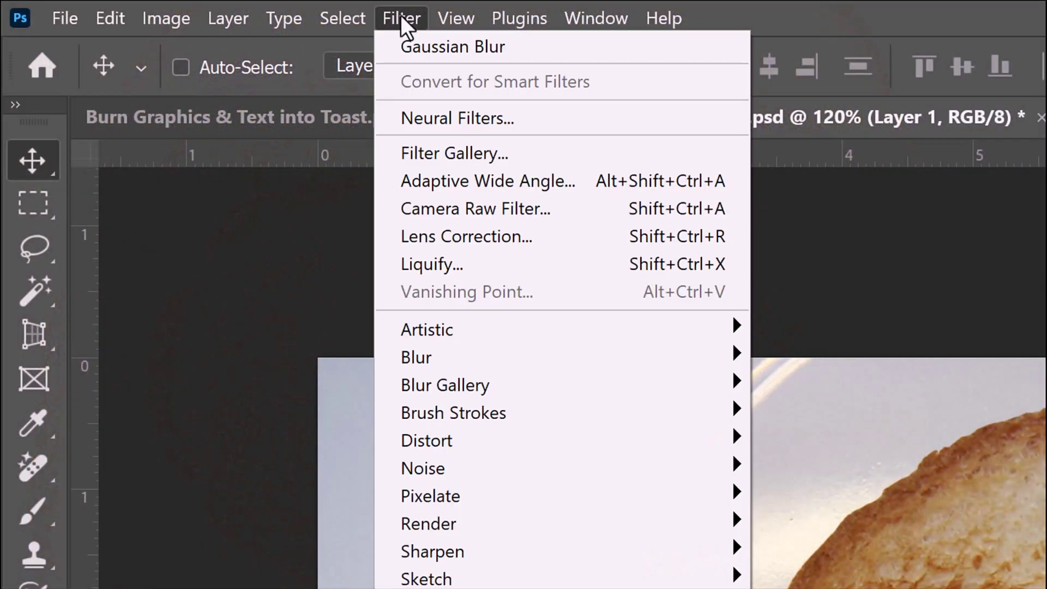
mouse_move(430, 443)
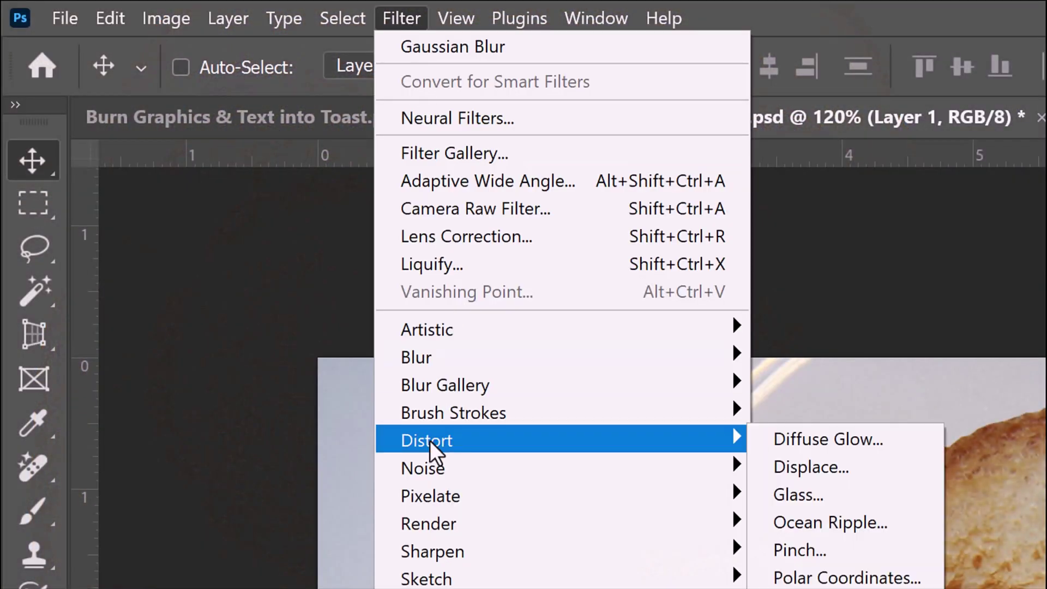
click(810, 468)
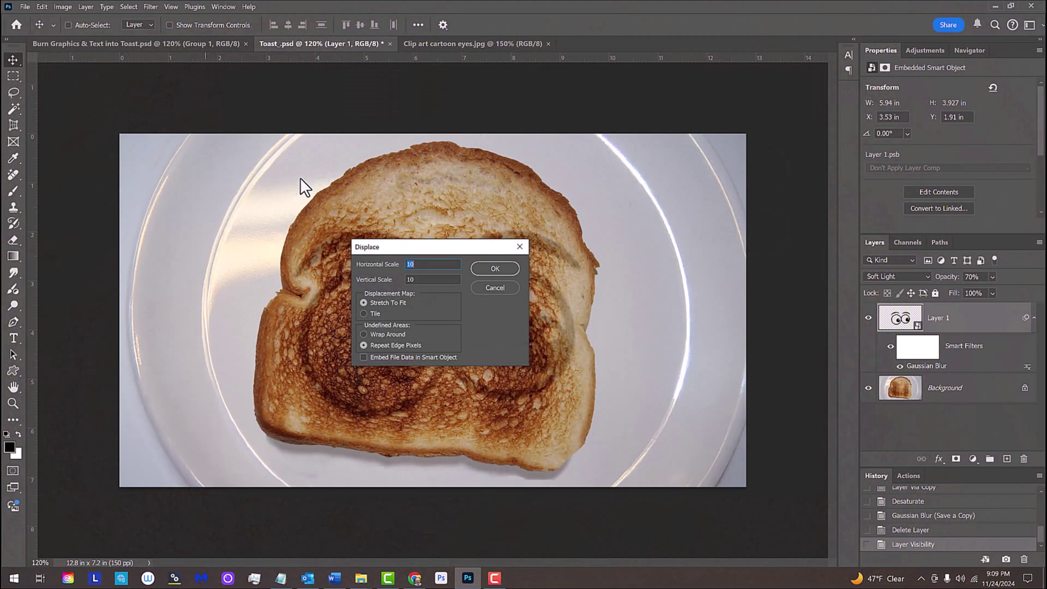
key(Return)
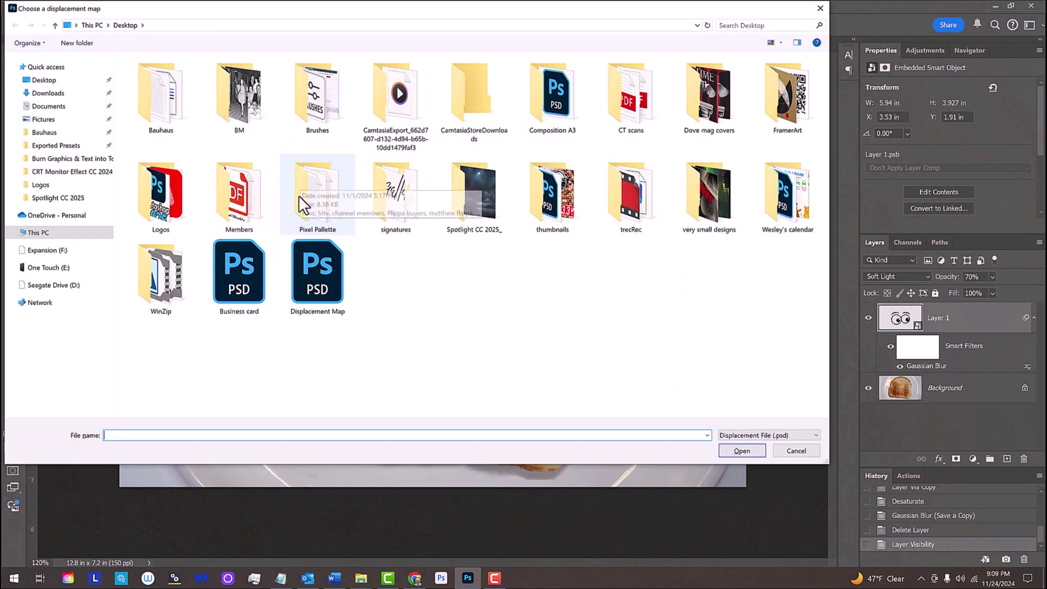
click(328, 274)
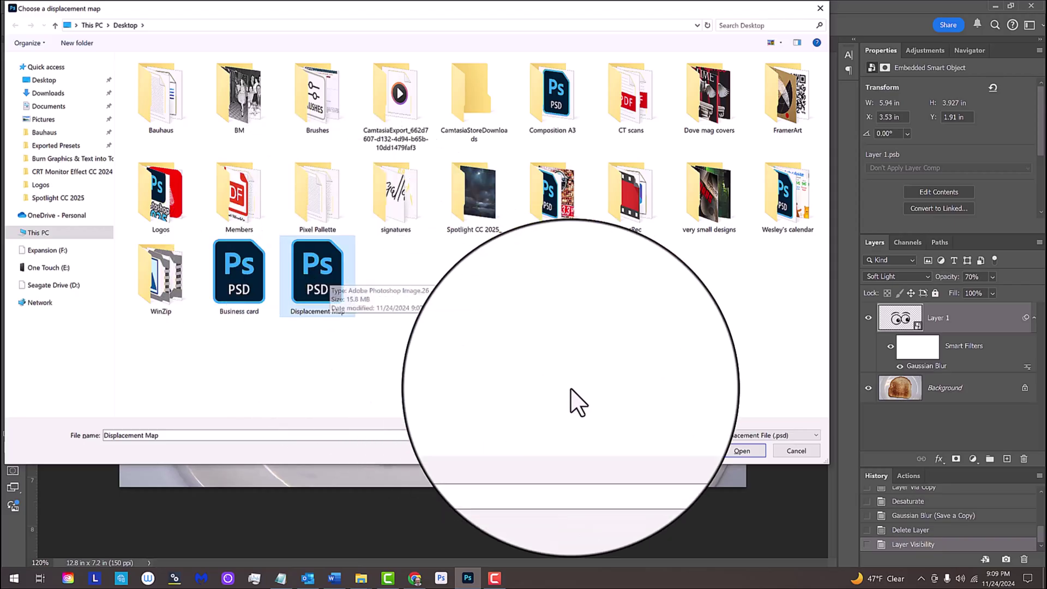
click(740, 451)
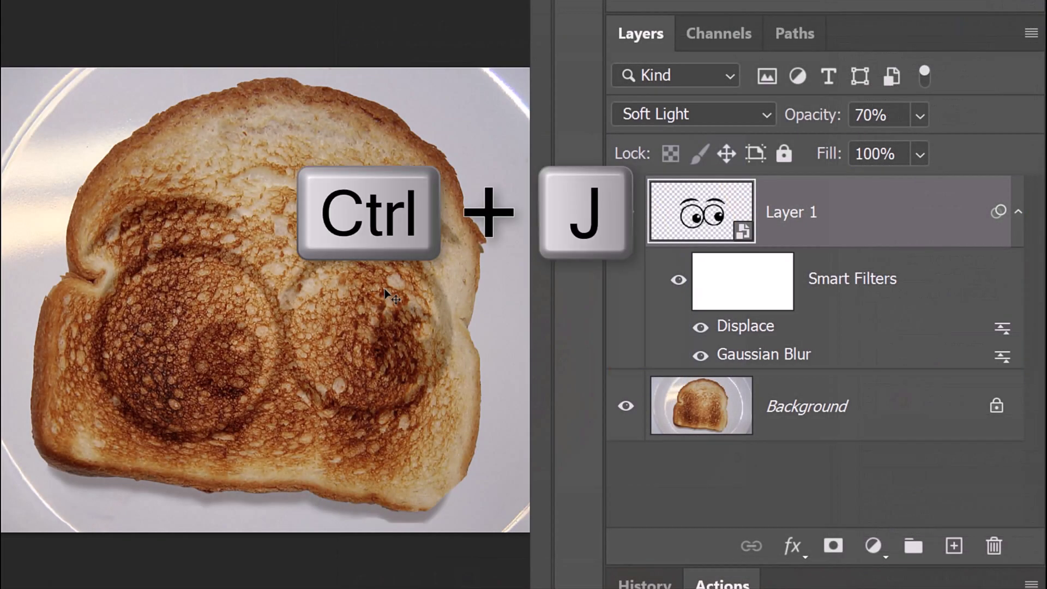
Step: Duplicate the eyes layer, set the copy to 60% opacity, and hide it
key(ctrl+j)
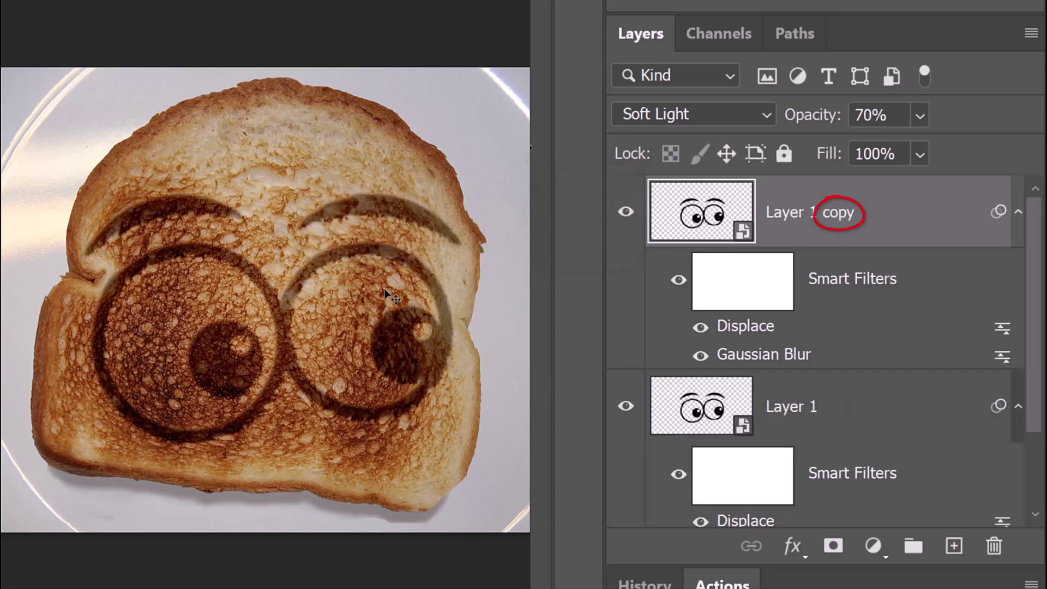
double_click(892, 115)
text(60)
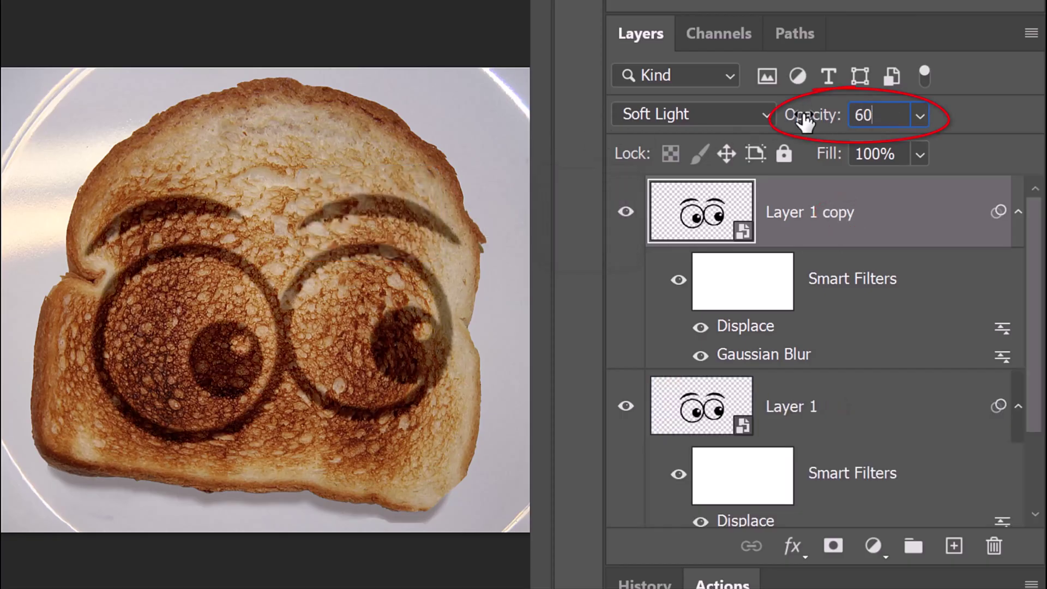
key(Return)
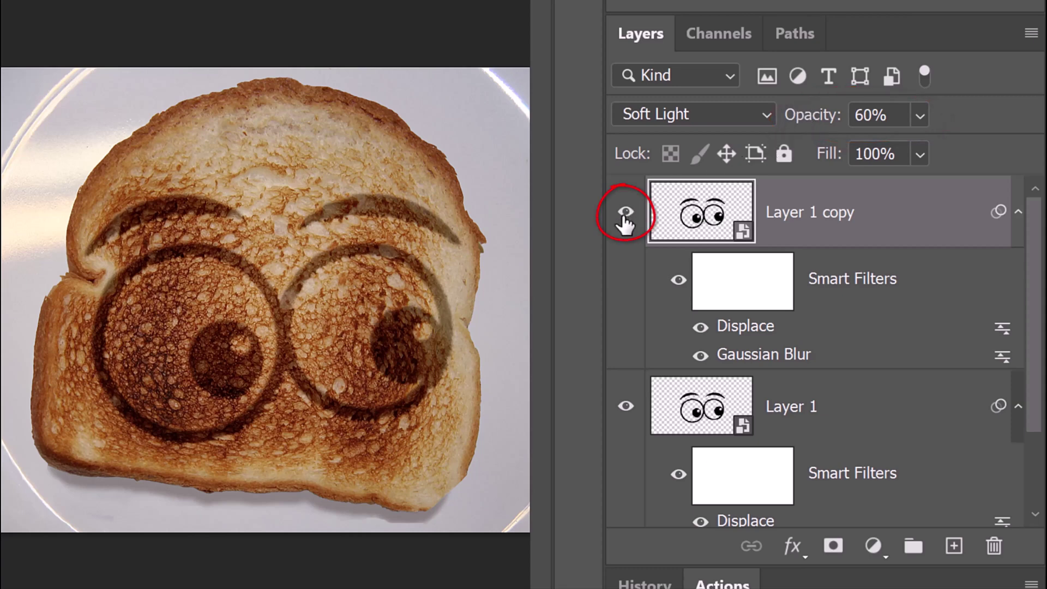
click(625, 218)
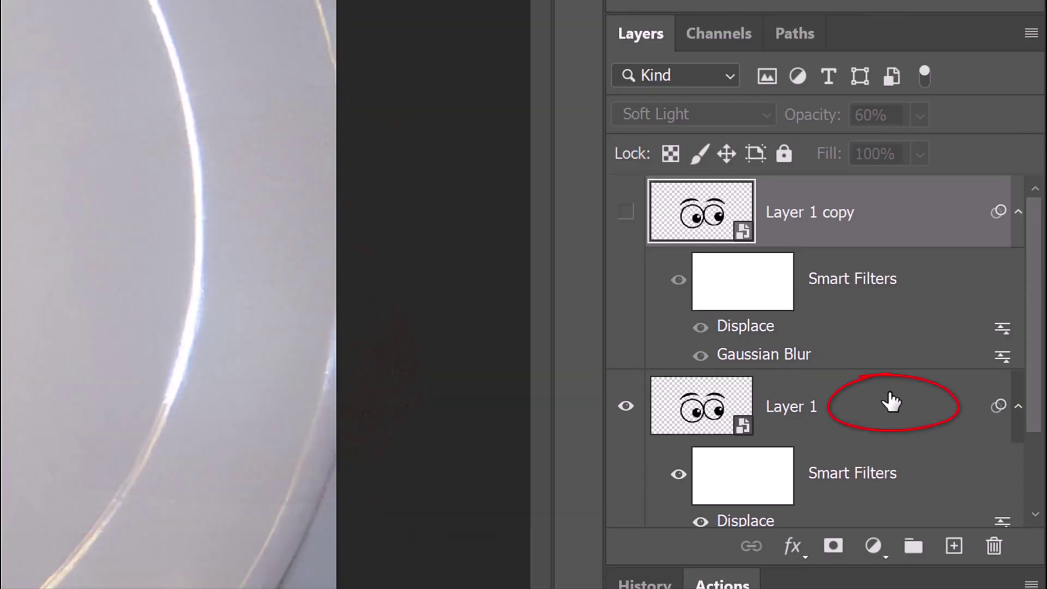
Step: Add an Outer Glow to Layer 1 in Color Burn at 20%, Softer, 10 px
double_click(891, 403)
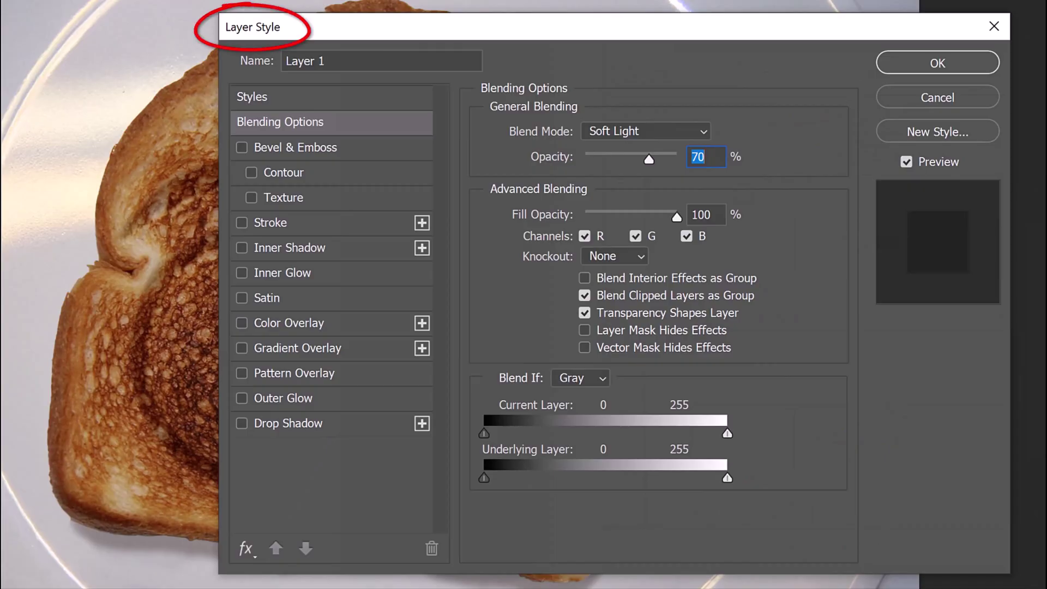
click(277, 397)
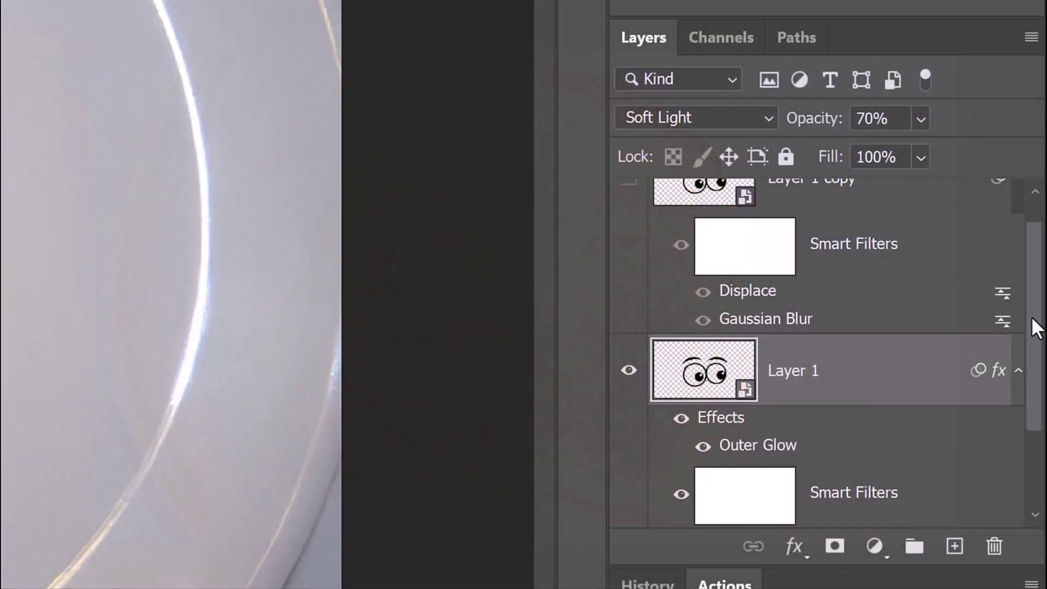
drag(1032, 322, 1029, 420)
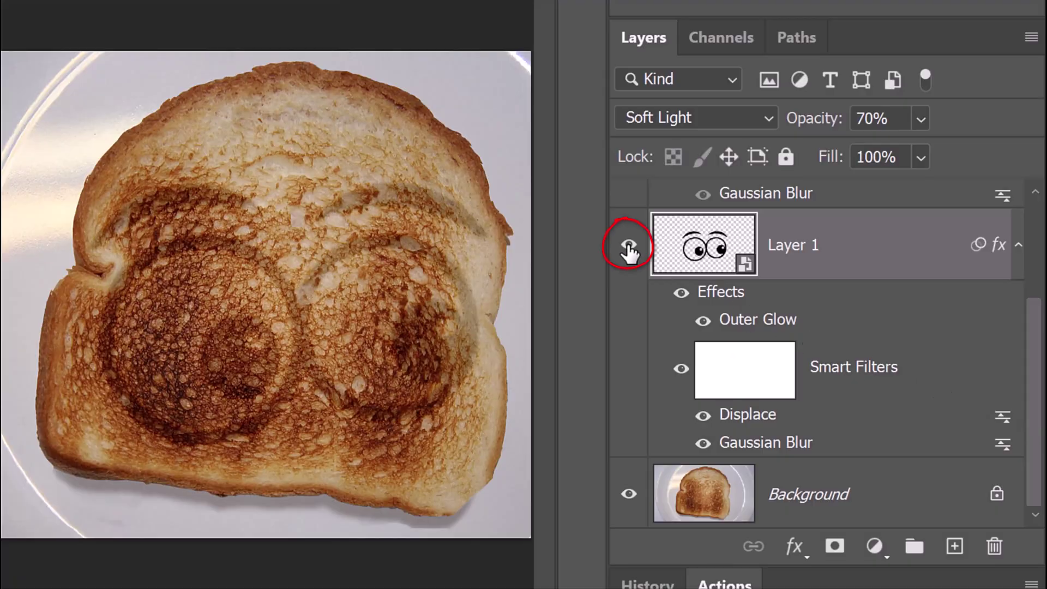
Step: Hide the eyes, pick the Quick Selection Tool on Background, and solo the cut-out toast Layer 2
click(629, 246)
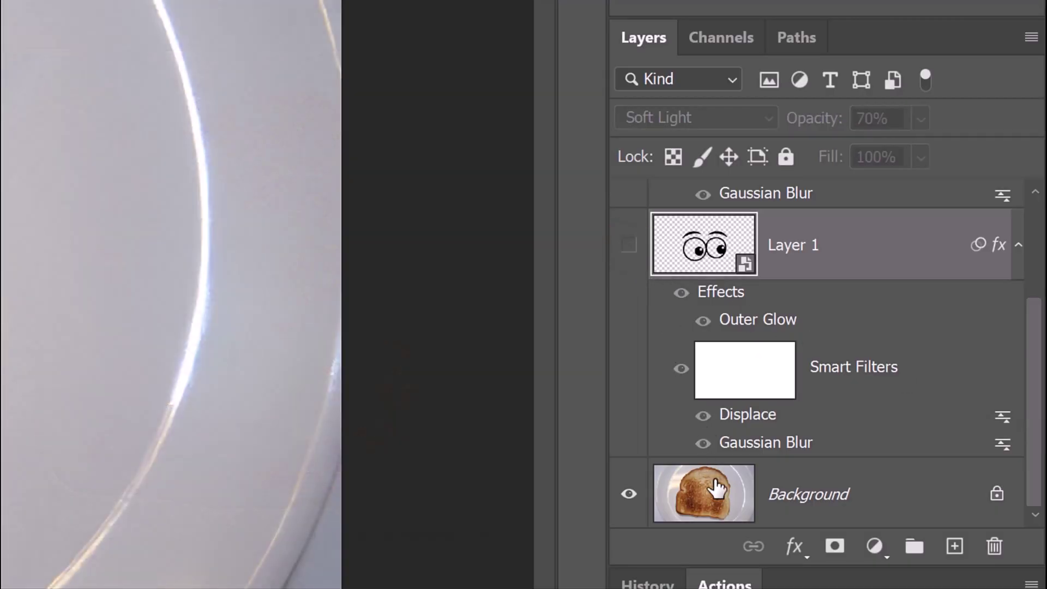
click(719, 492)
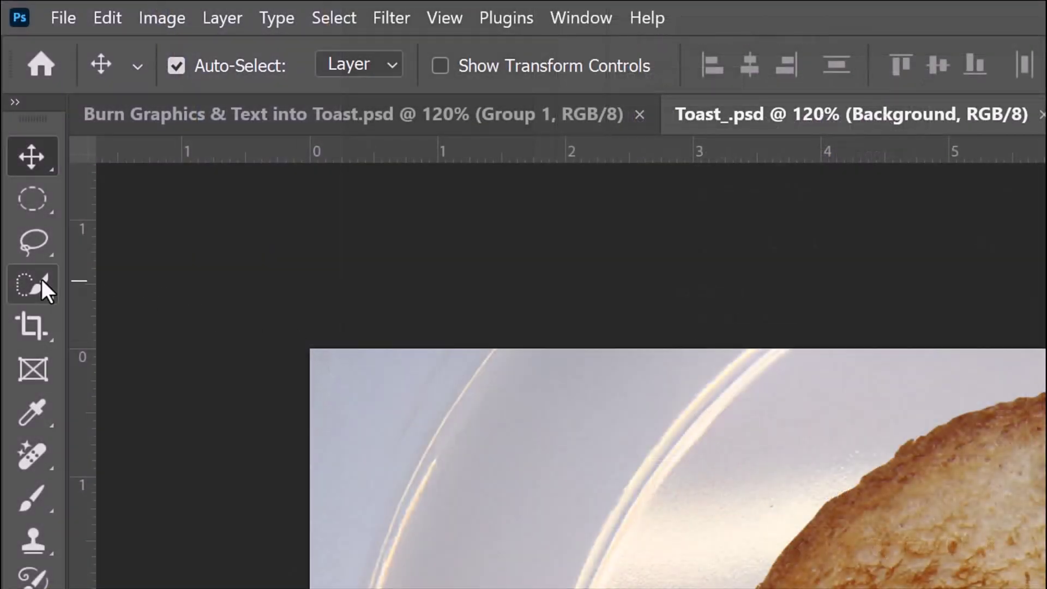
right_click(38, 284)
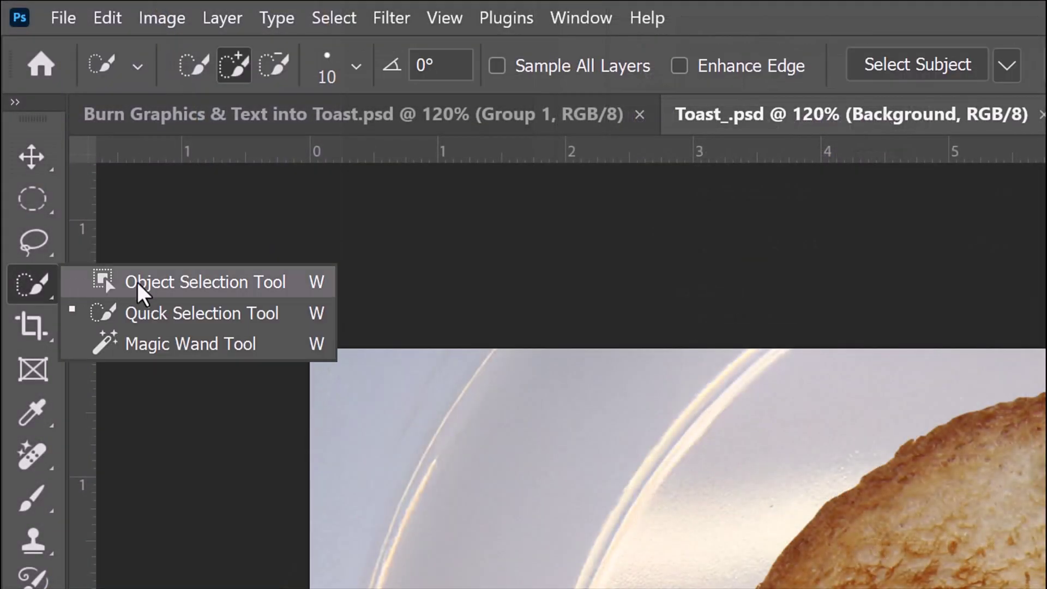
click(198, 315)
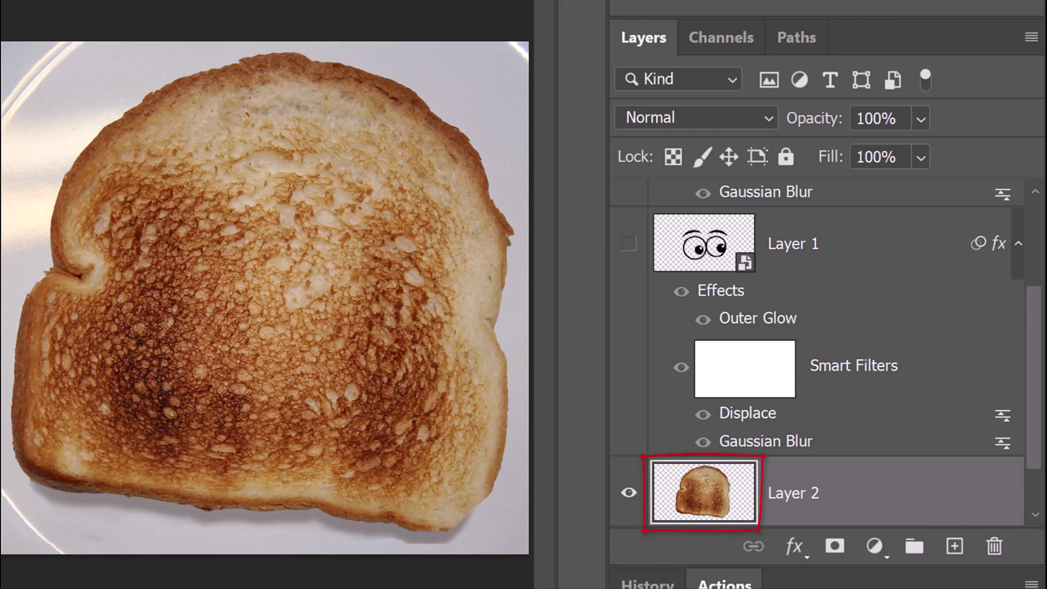
alt+click(628, 496)
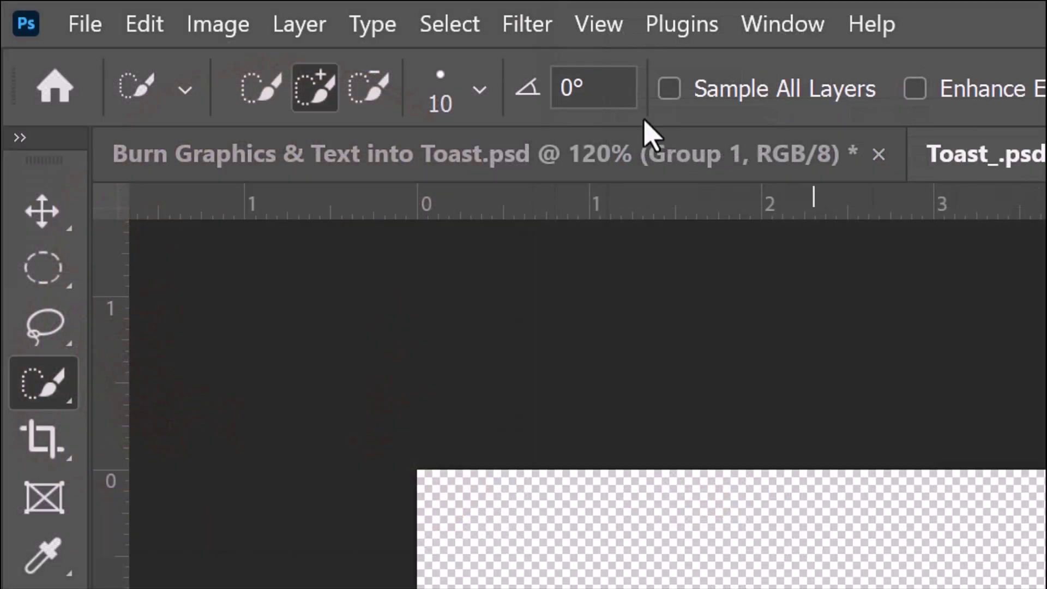
Step: Sample the toast with Color Range, testing fuzziness values before settling on 70
click(450, 24)
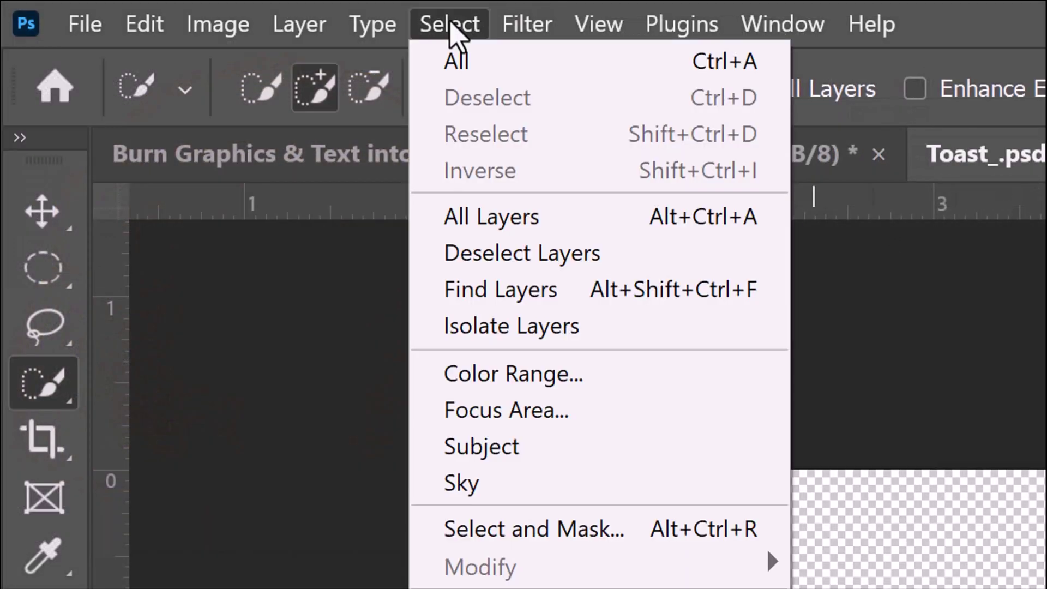
click(503, 373)
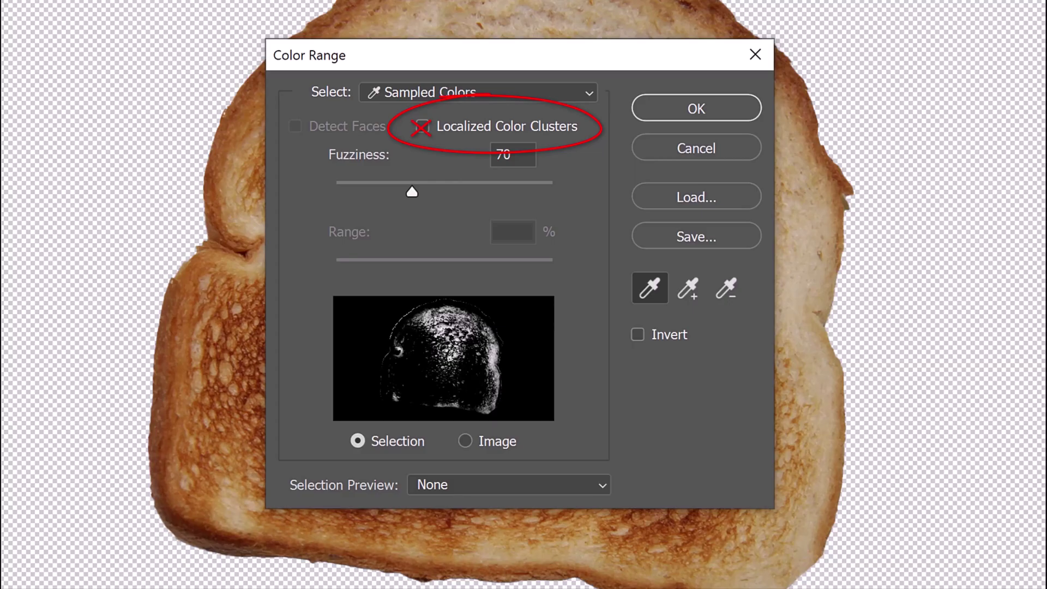
drag(413, 196, 456, 198)
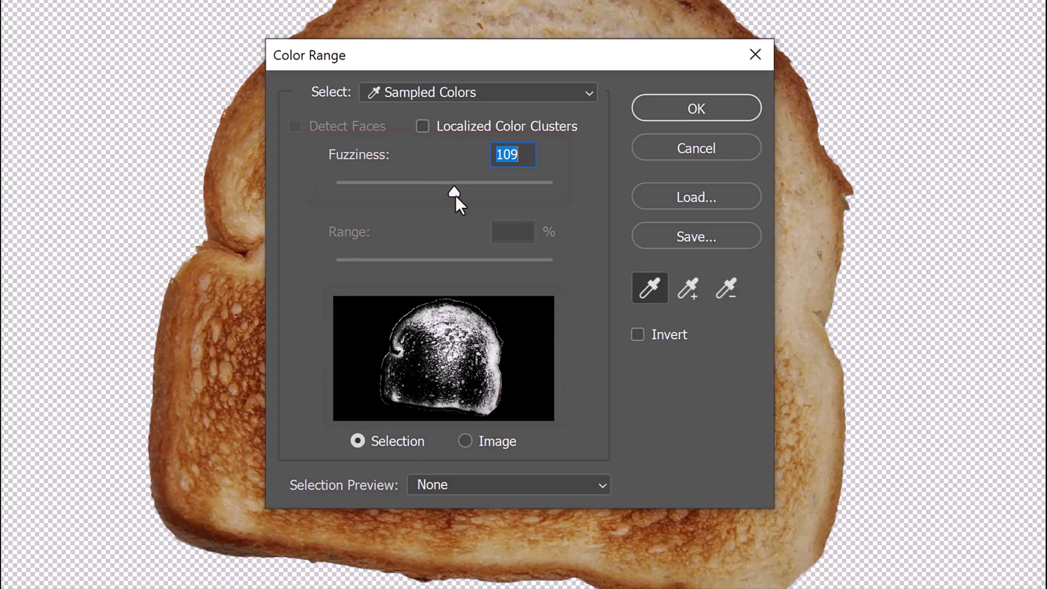
drag(456, 198, 363, 191)
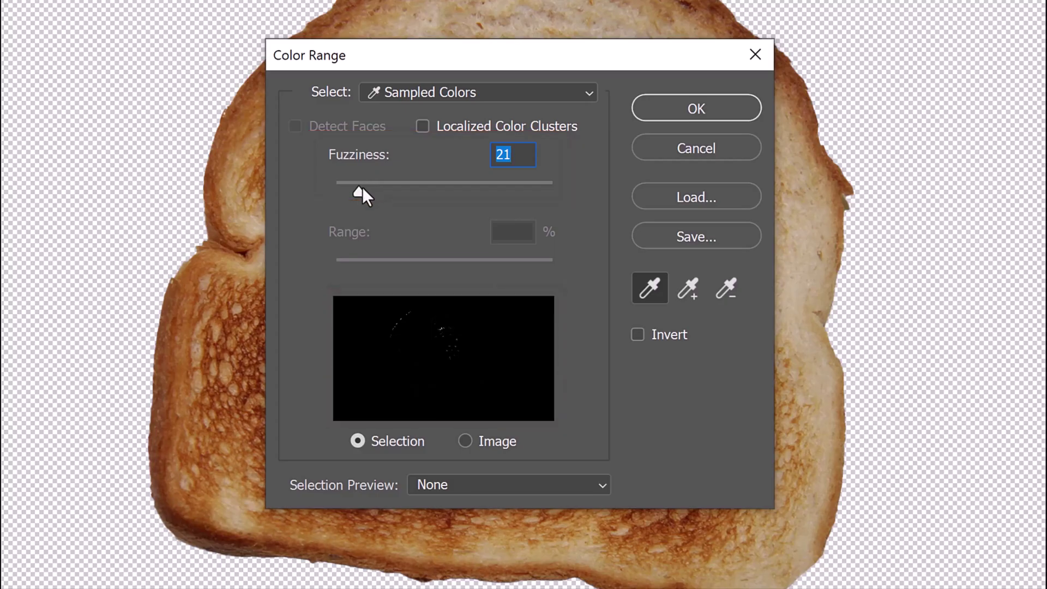
drag(362, 187, 410, 193)
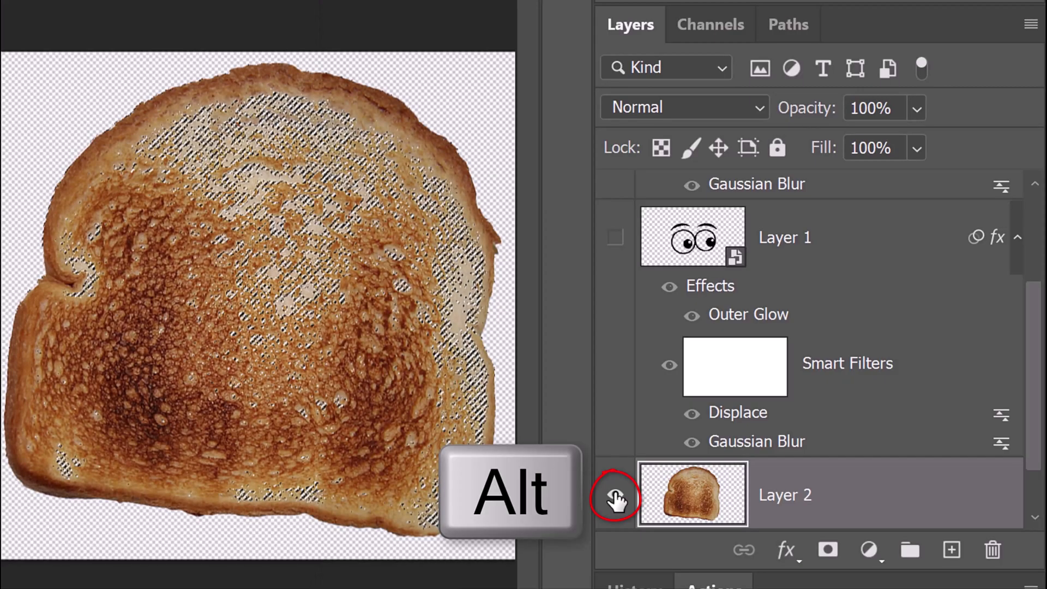
Step: Show all layers and add a toast colour-range mask to the Layer 1 eyes
alt+click(615, 496)
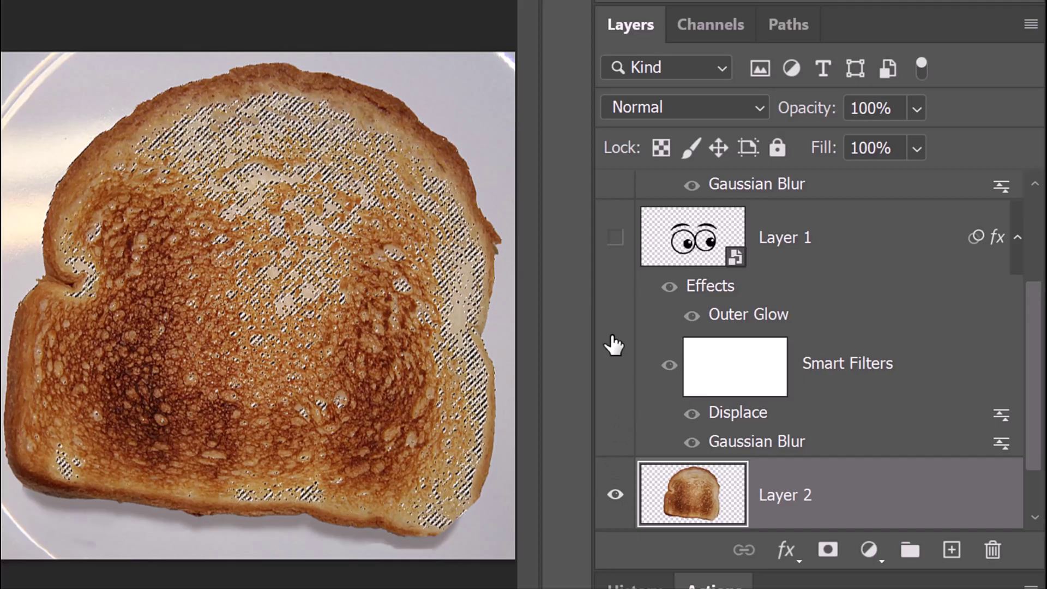
click(615, 238)
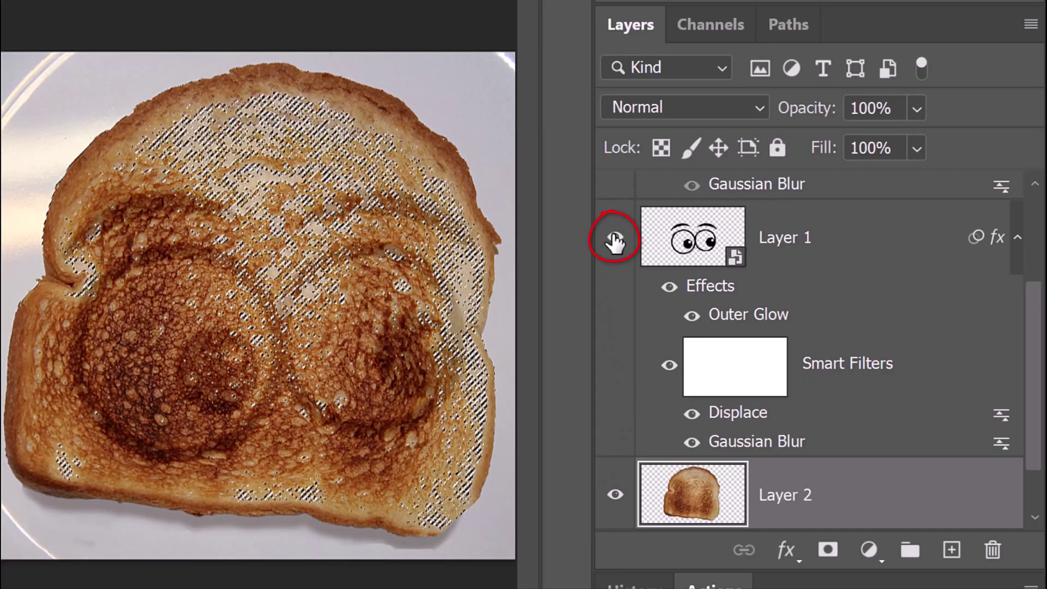
click(698, 252)
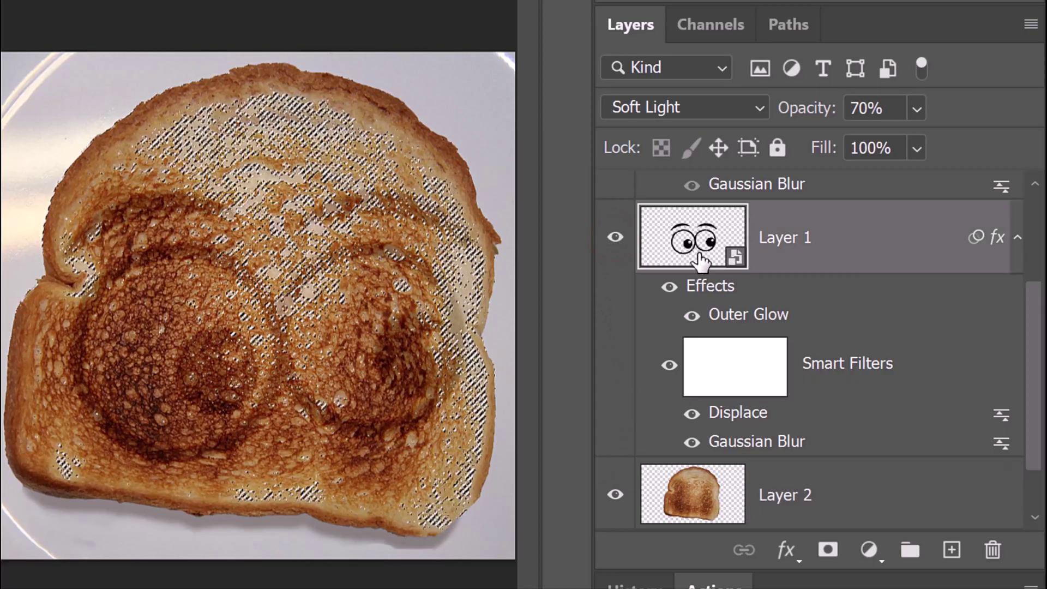
alt+click(827, 552)
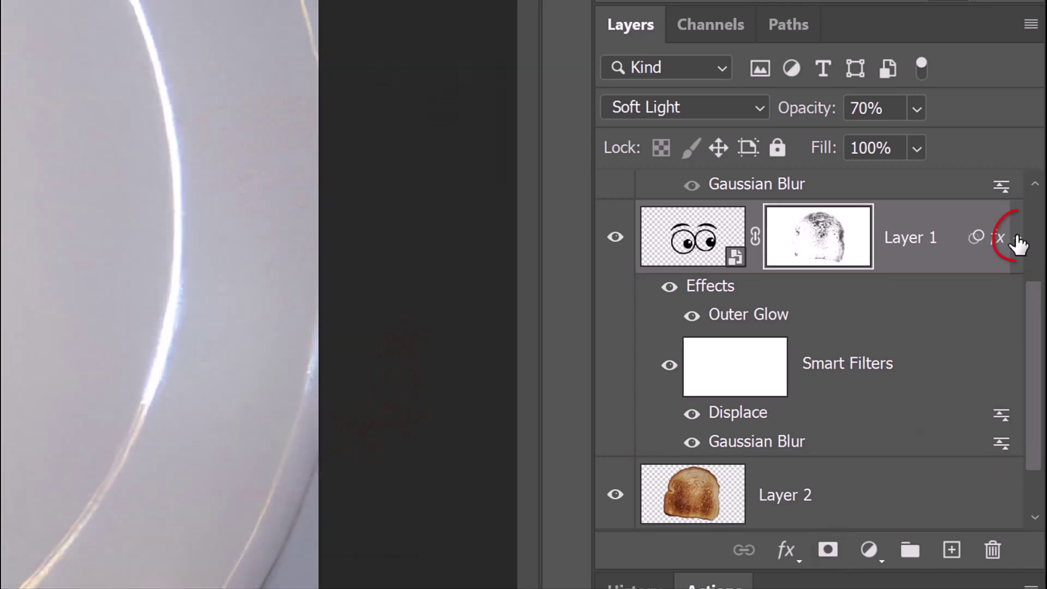
Step: Show Layer 1 copy and copy Layer 1's mask onto it
click(1017, 243)
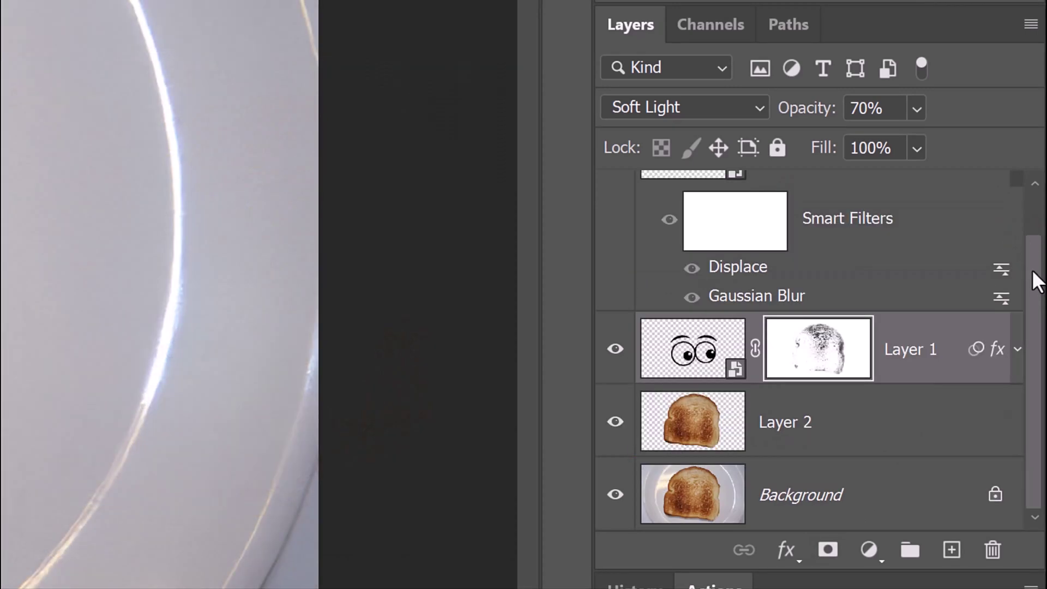
scroll(1025, 245, up, 2)
click(1017, 210)
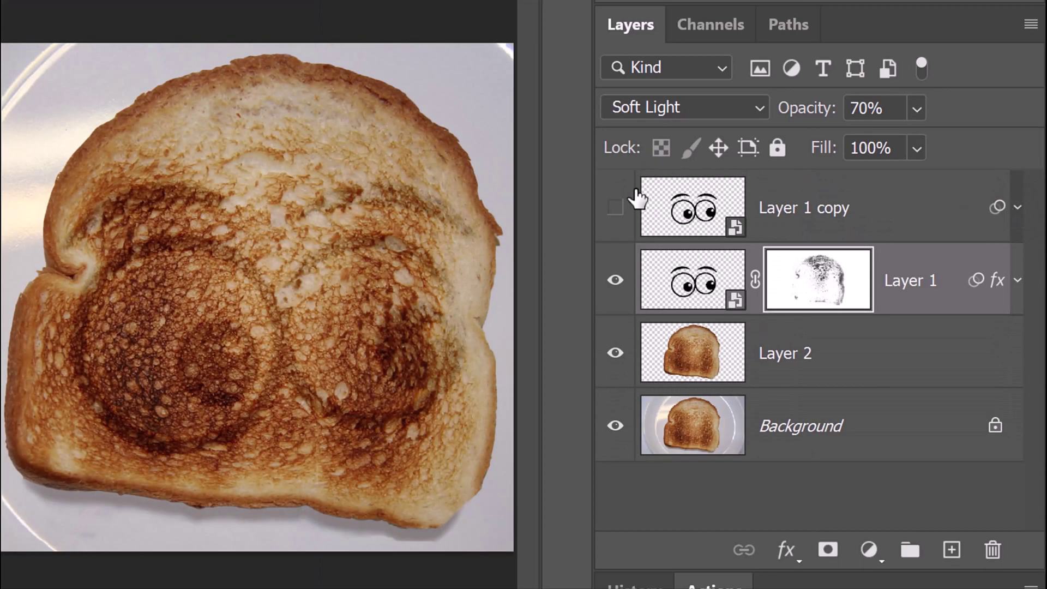
click(615, 208)
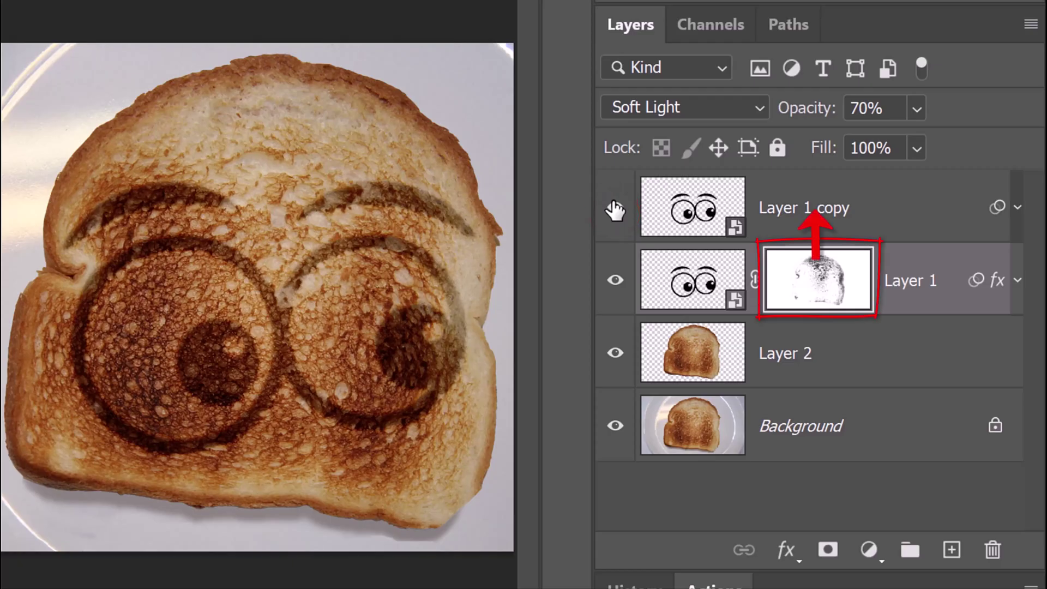
key(alt)
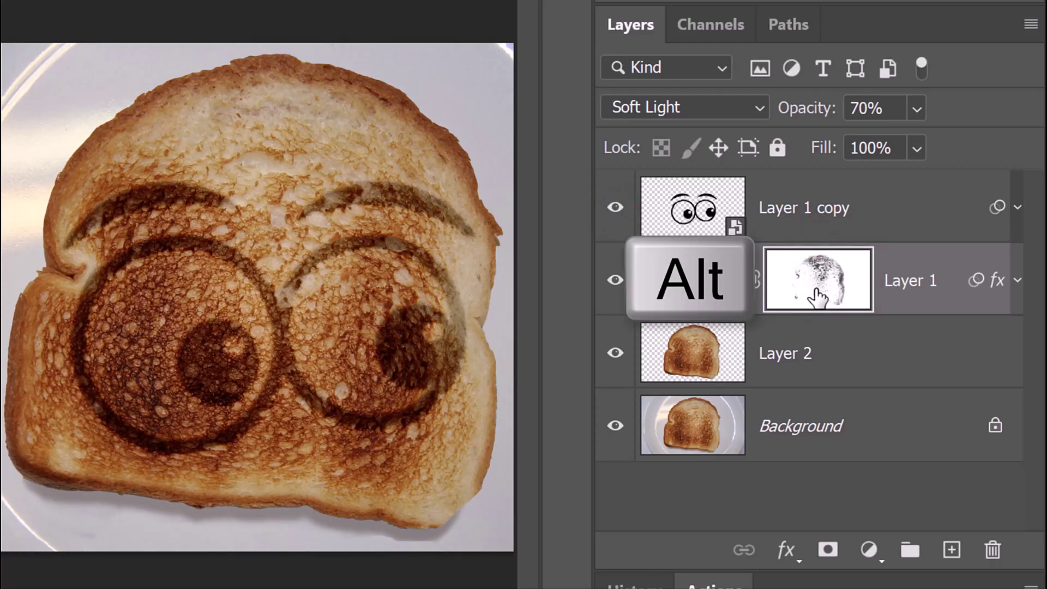
drag(816, 297, 812, 210)
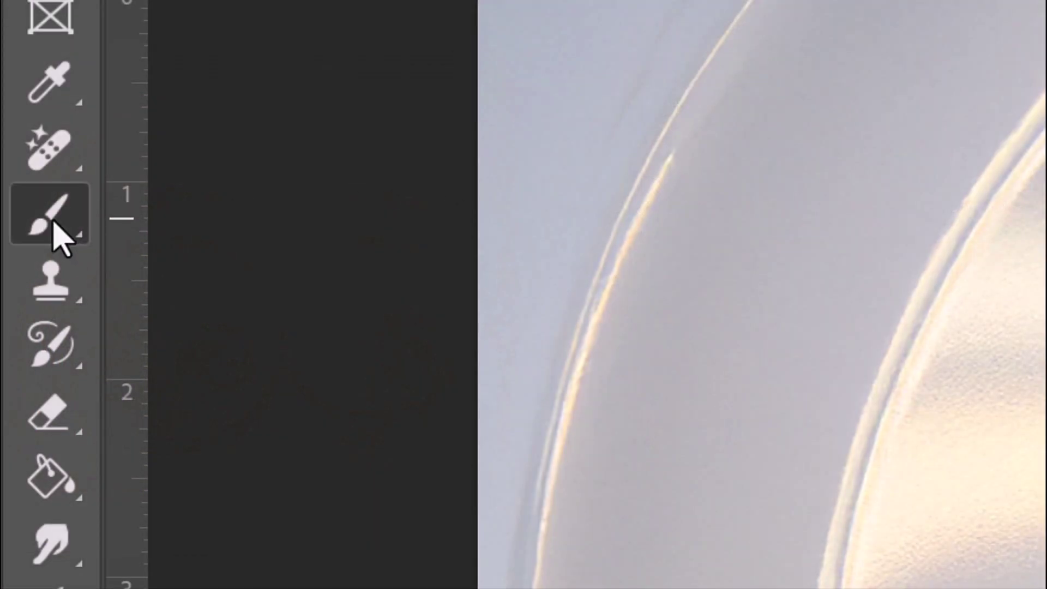
Step: Set the Soft Round brush to 168 px, 0% hardness, and smoothing to 0%
right_click(52, 223)
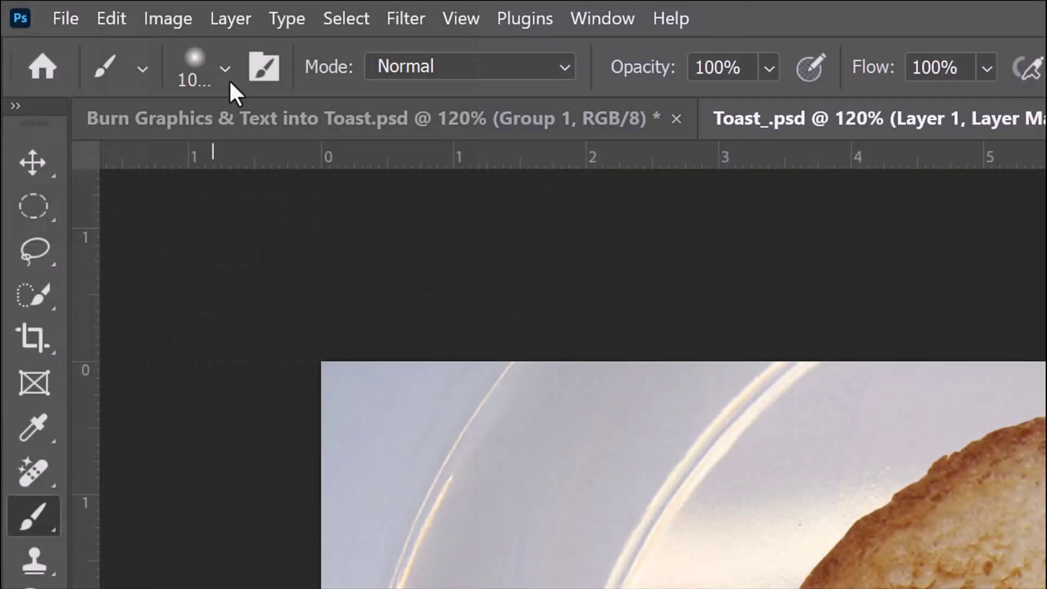
click(228, 72)
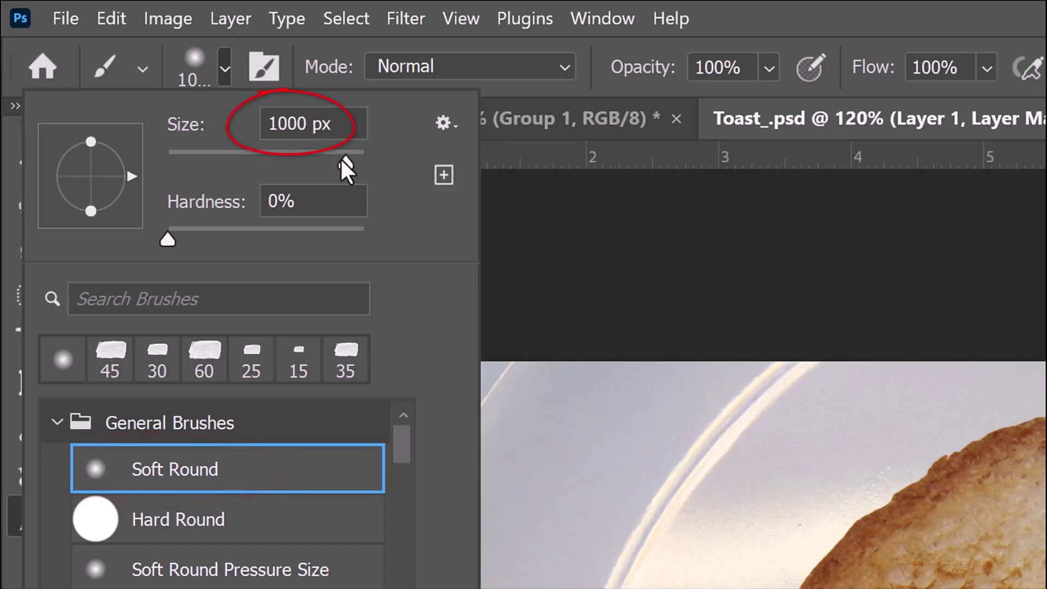
drag(341, 159, 299, 158)
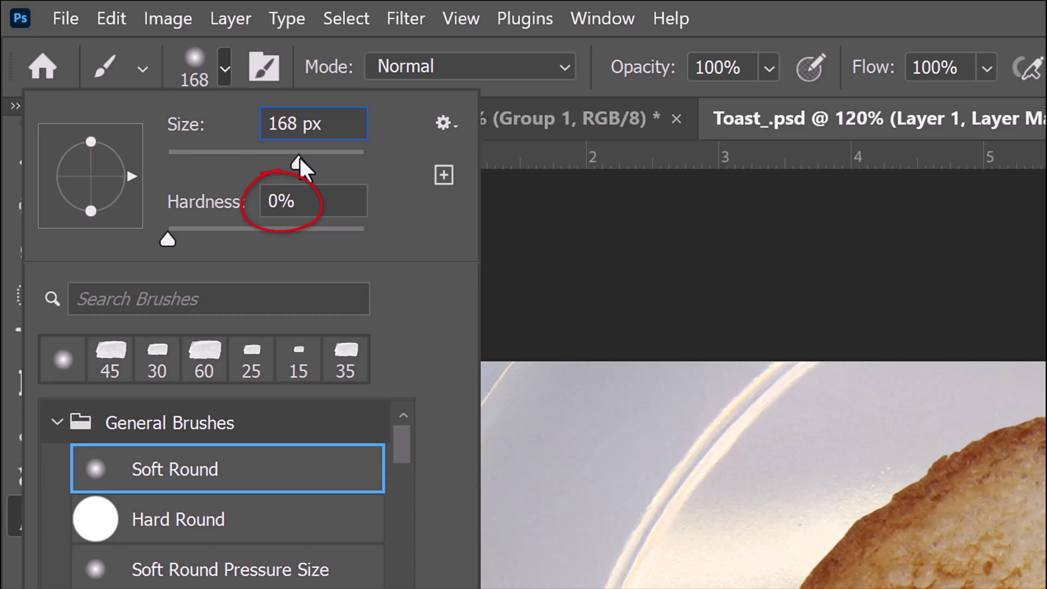
key(Return)
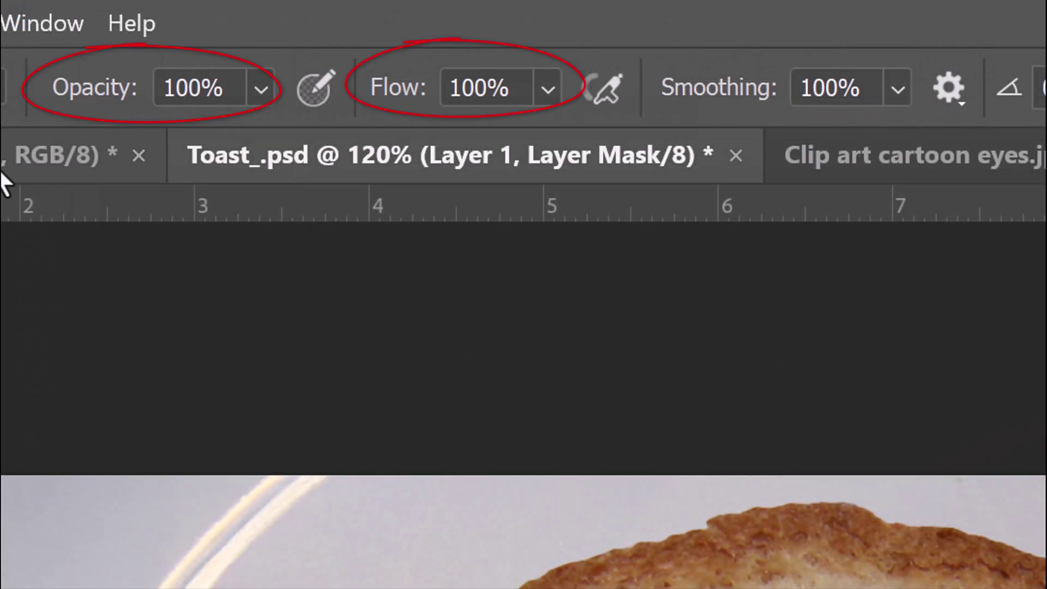
click(899, 90)
drag(995, 133, 723, 140)
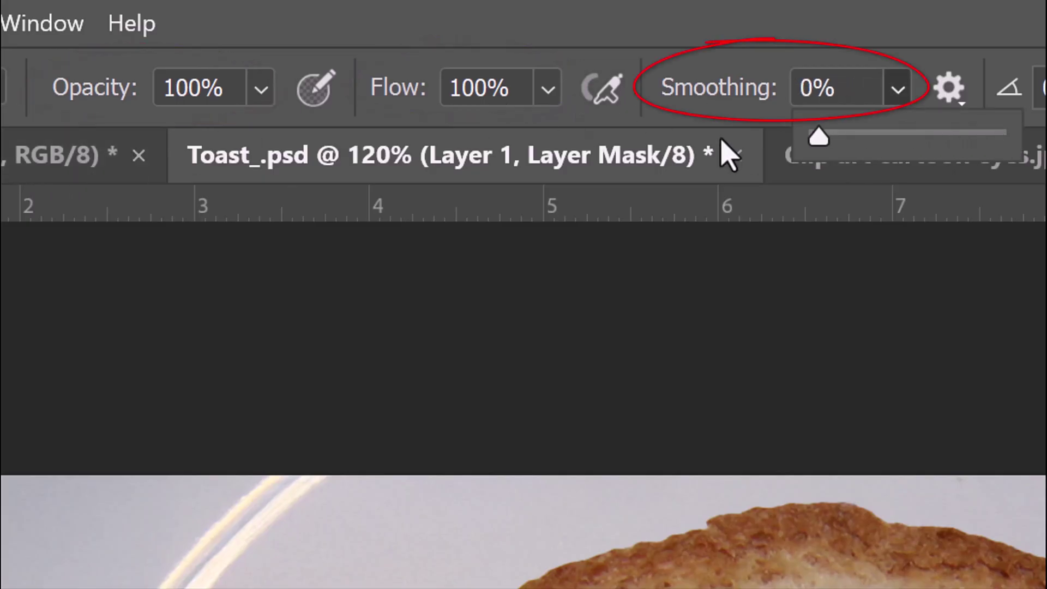